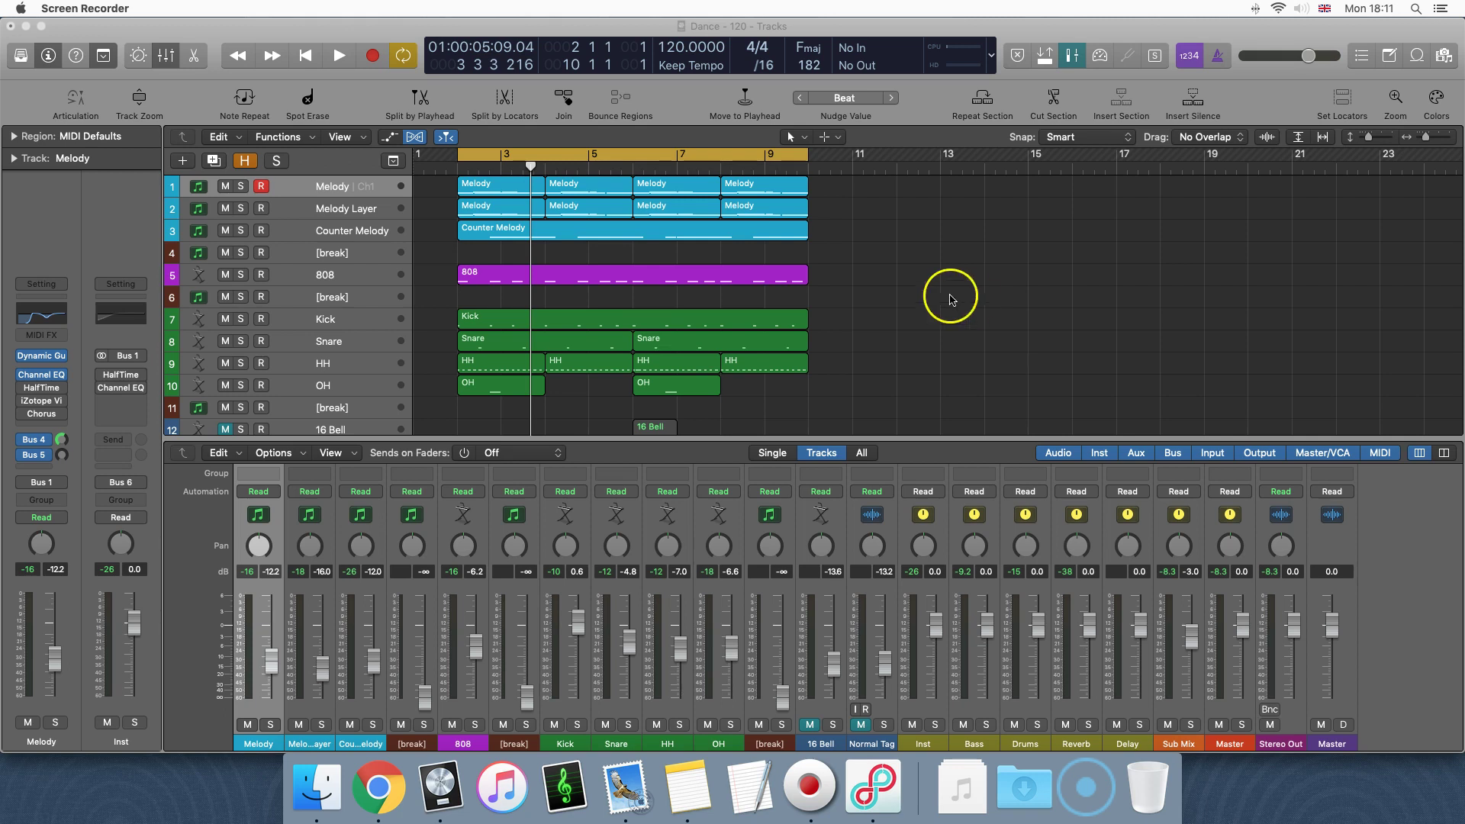
Lower the Sub Mix channel's volume to -6.0 dB and play back the beat
mouse_move(566, 546)
mouse_down()
mouse_move(557, 690)
mouse_move(590, 462)
mouse_move(584, 547)
mouse_up()
click(1003, 273)
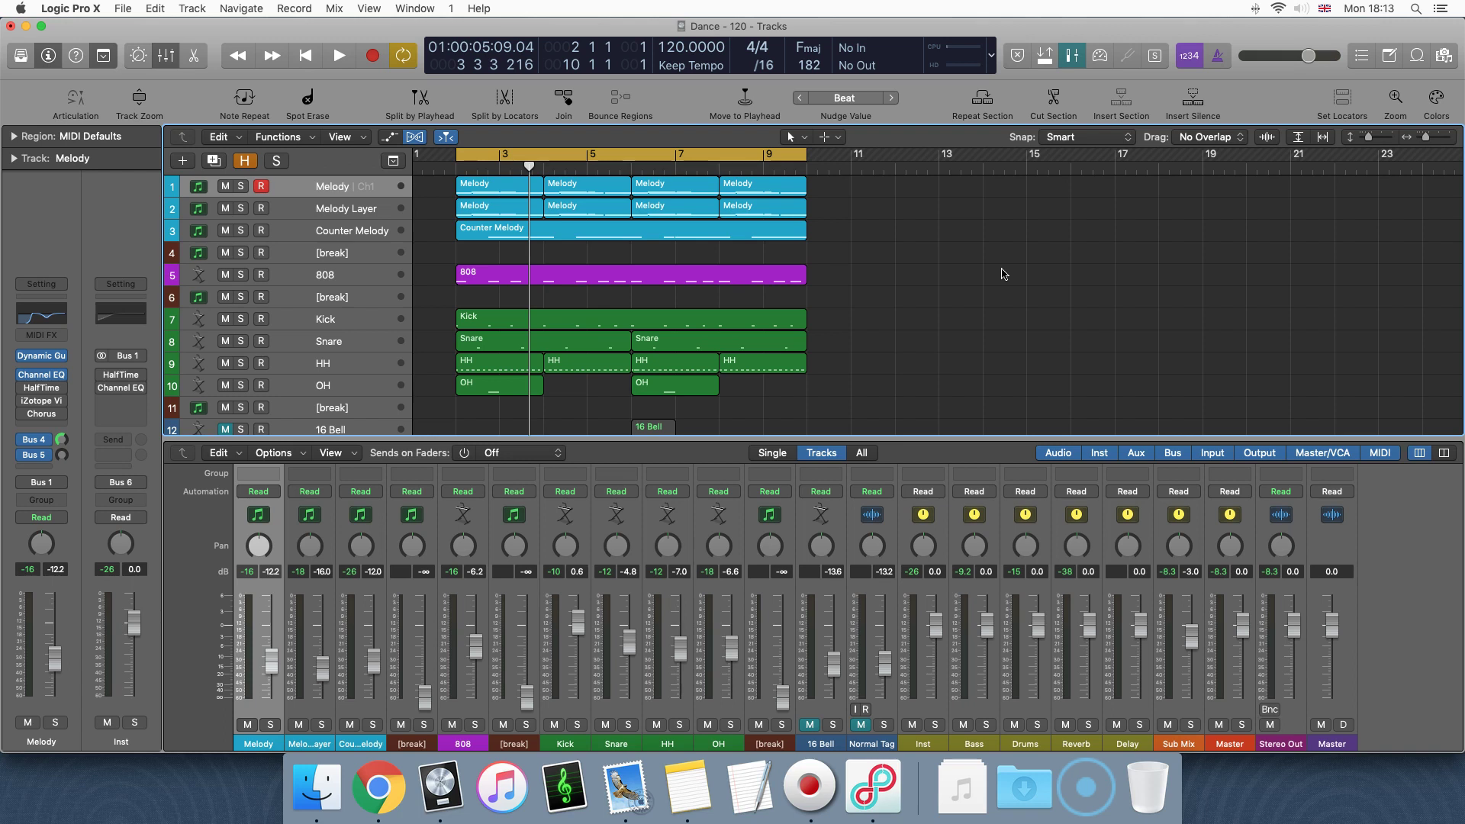
key(space)
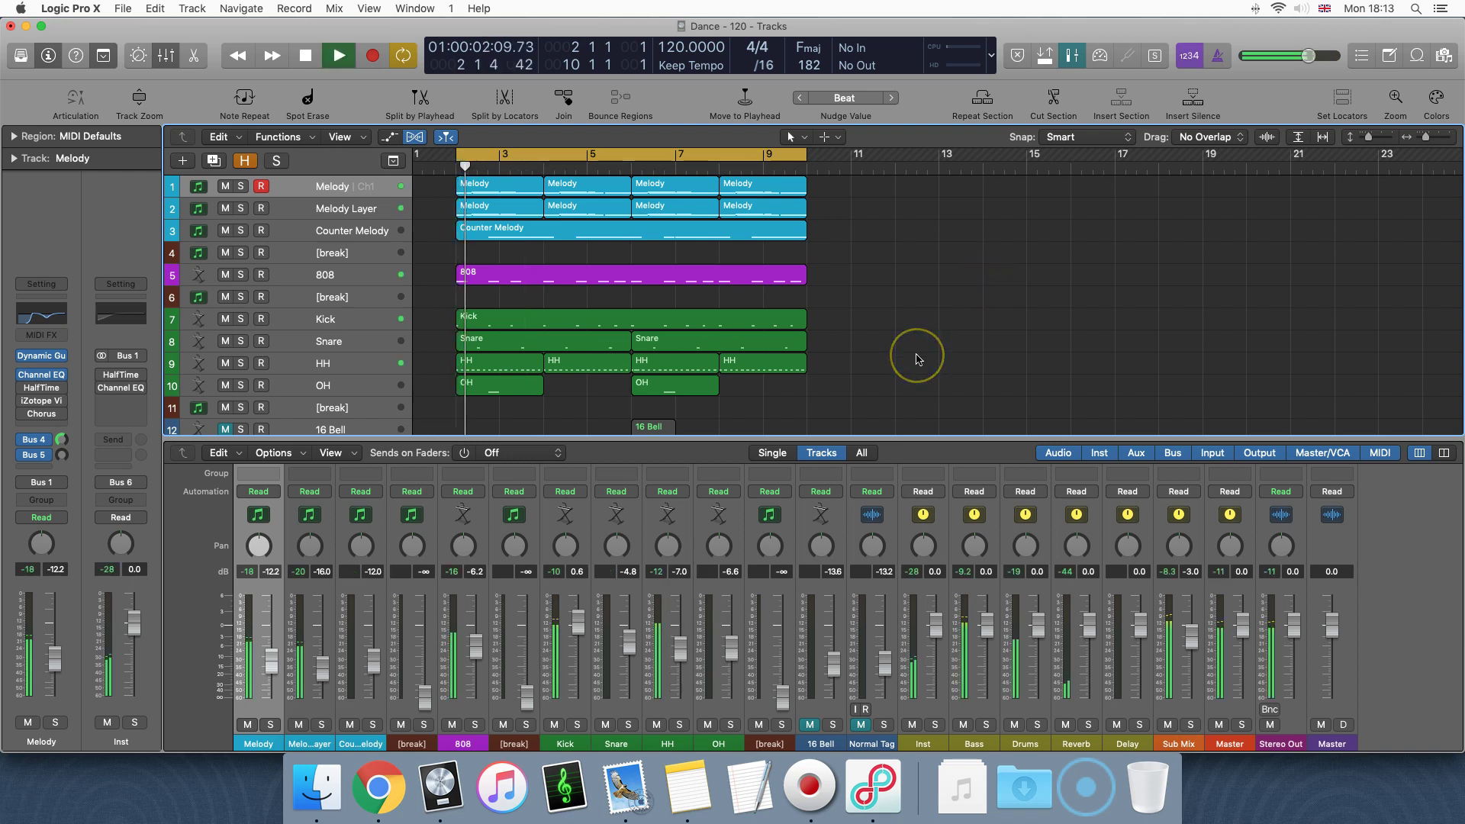
key(space)
drag(1191, 638, 1191, 664)
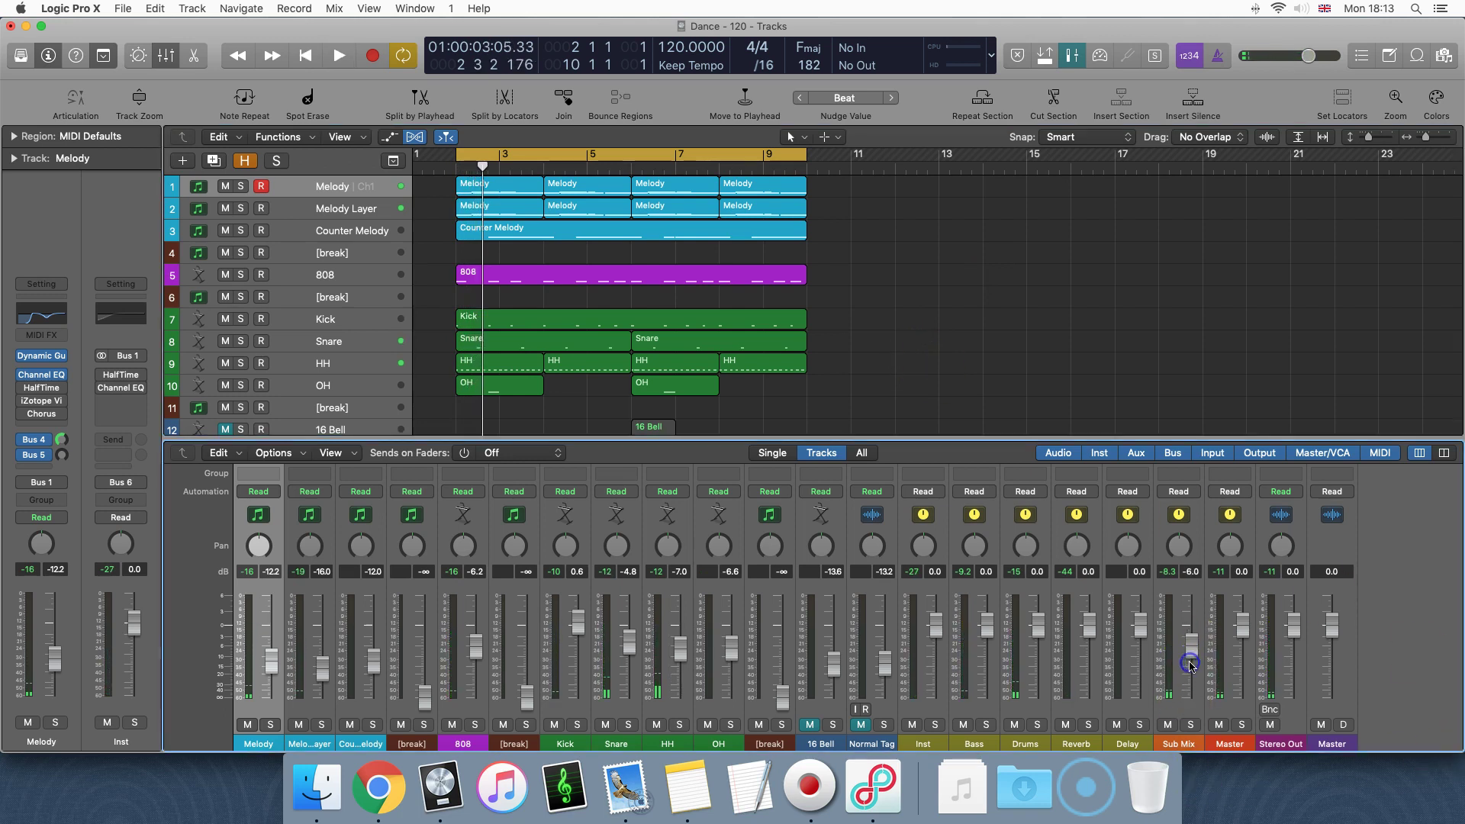
click(994, 277)
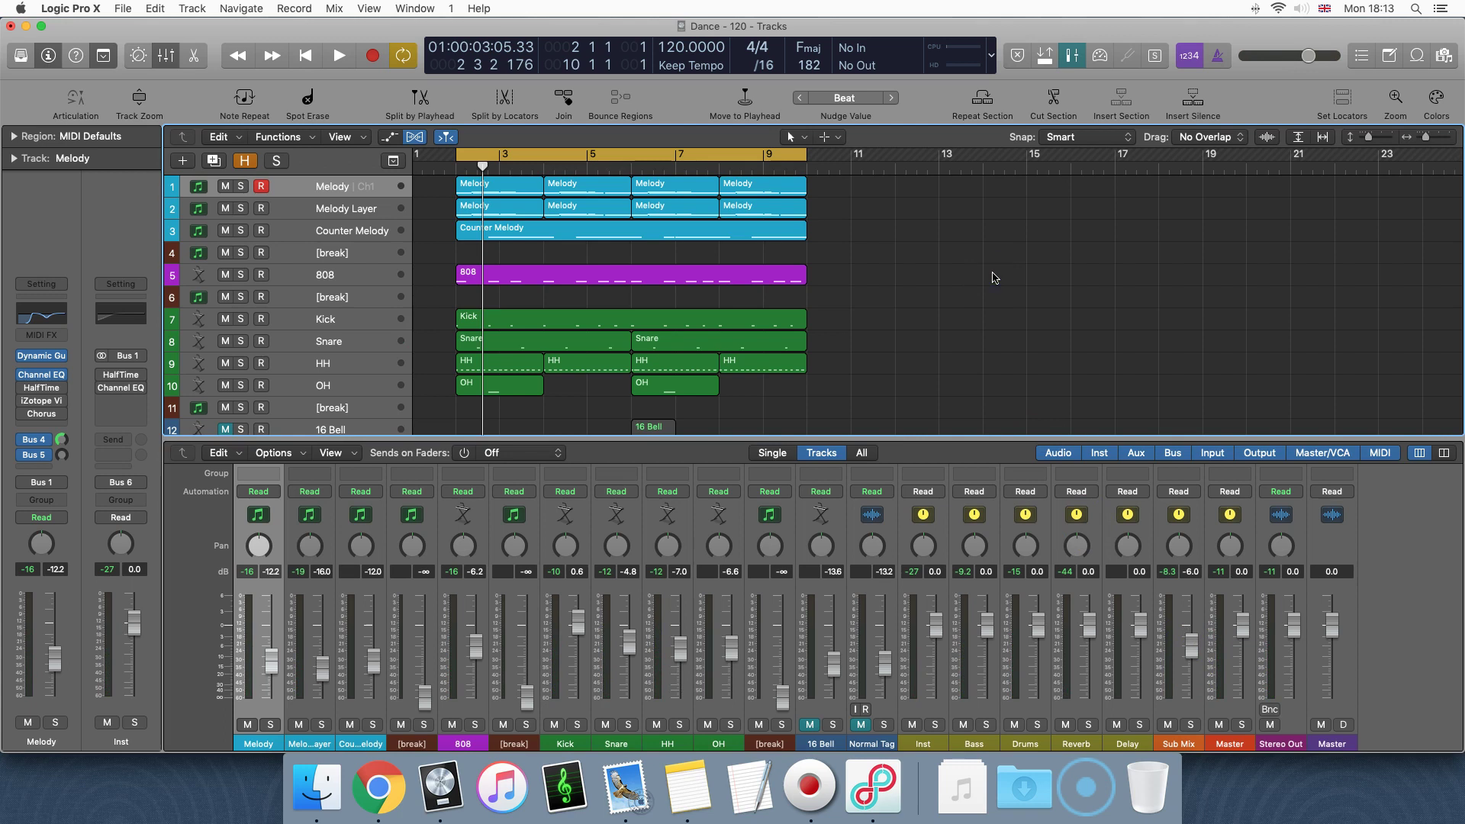
click(1007, 271)
key(space)
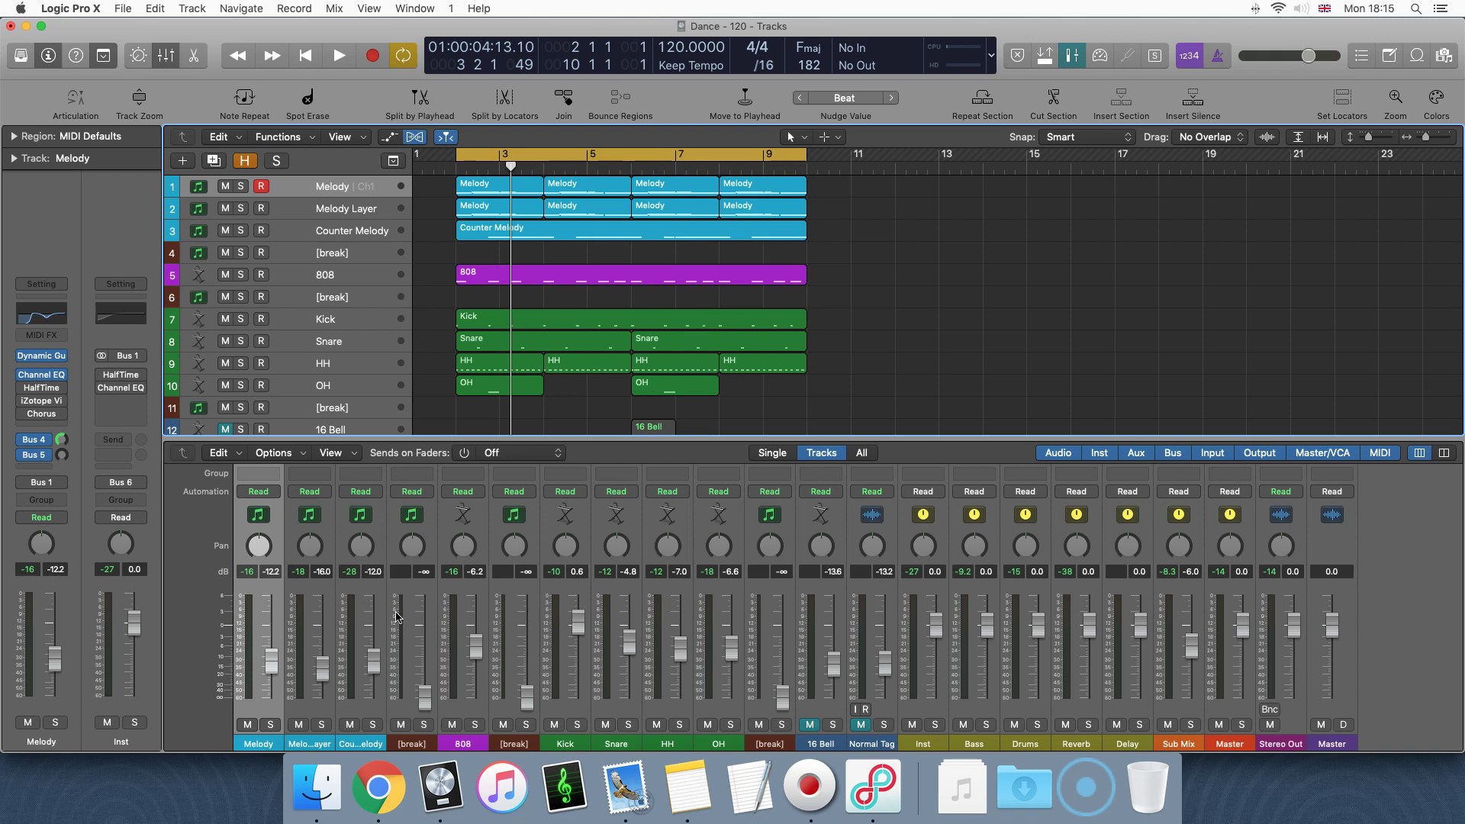
Pan the Melody channel hard left to -64 and the Counter Melody channel hard right to +63
drag(262, 539, 262, 587)
click(363, 540)
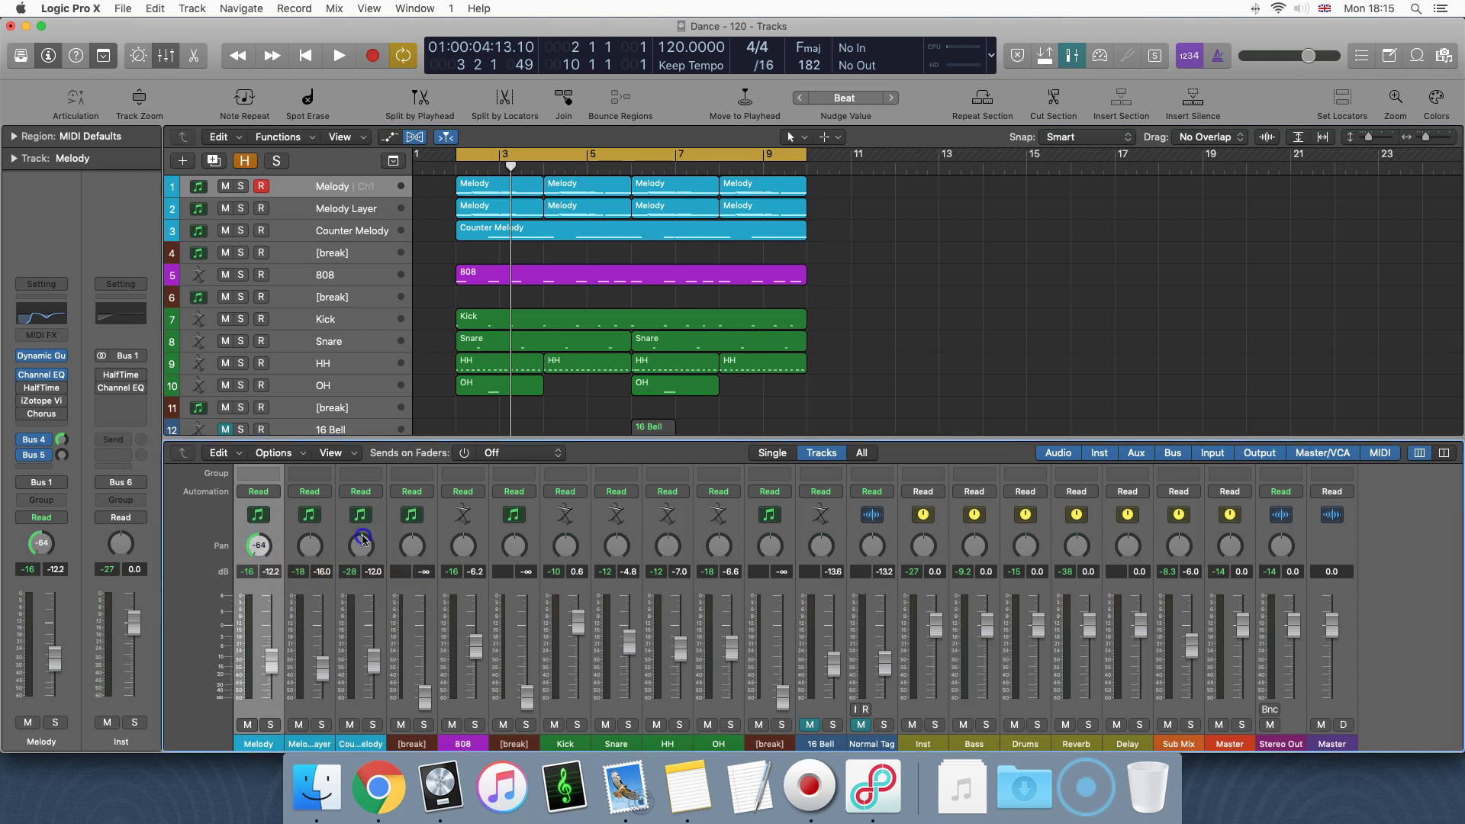
scroll(383, 331, right, 1)
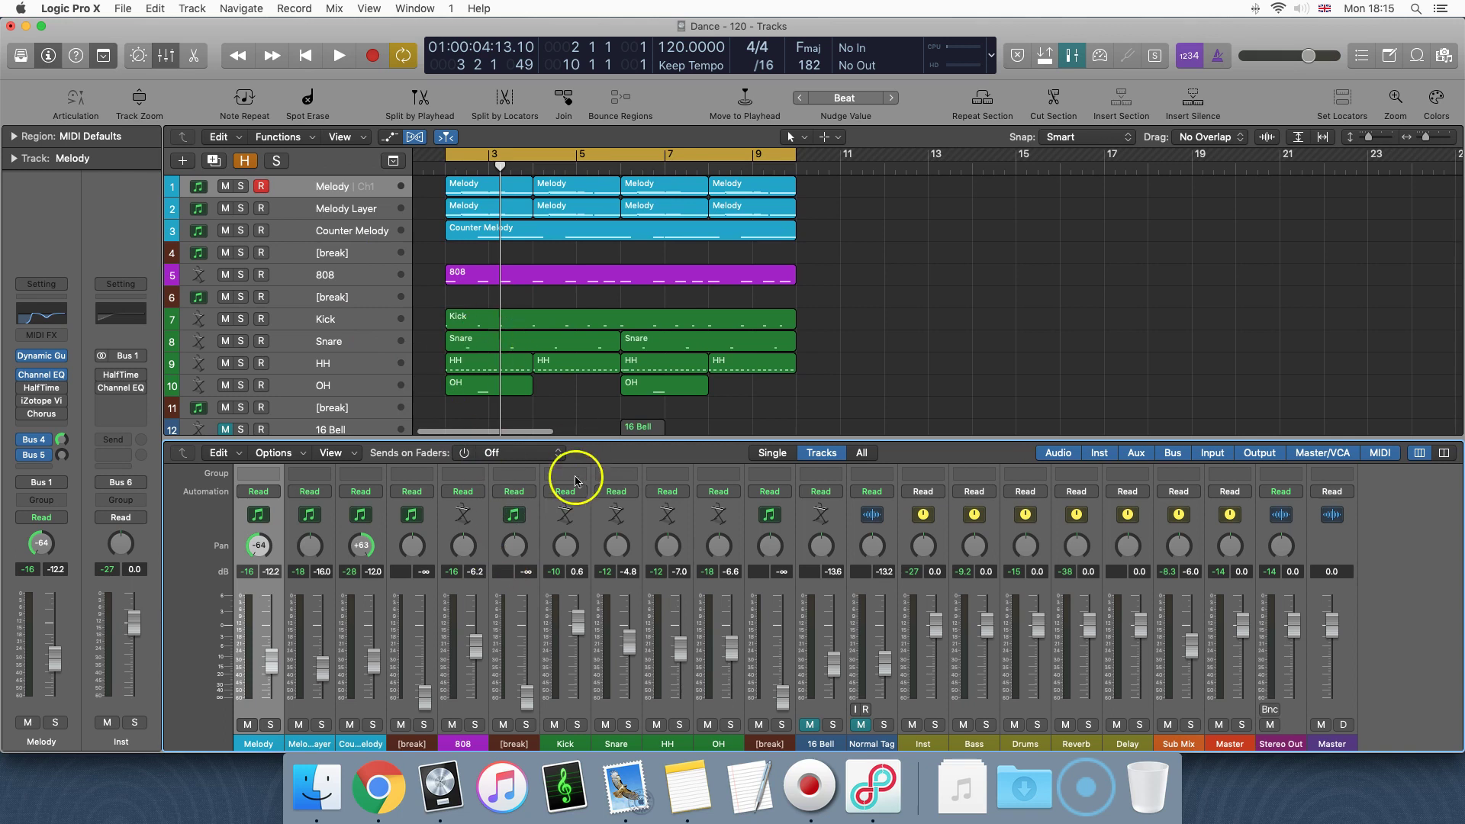
scroll(525, 531, down, 1)
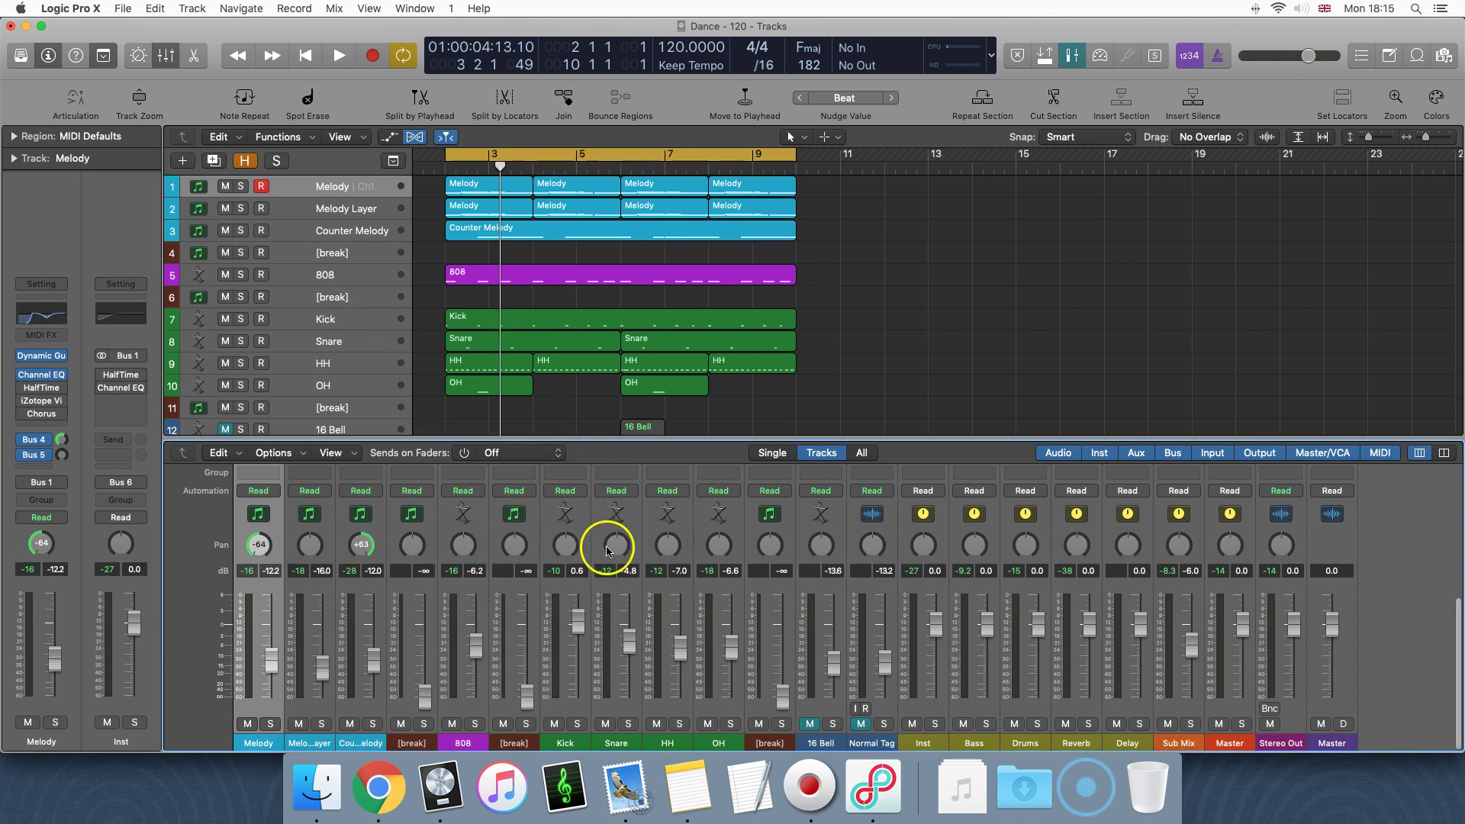
Pan the HH channel hard left to -64 and the OH channel hard right to +63
drag(667, 545, 669, 580)
scroll(684, 592, down, 1)
scroll(684, 603, up, 1)
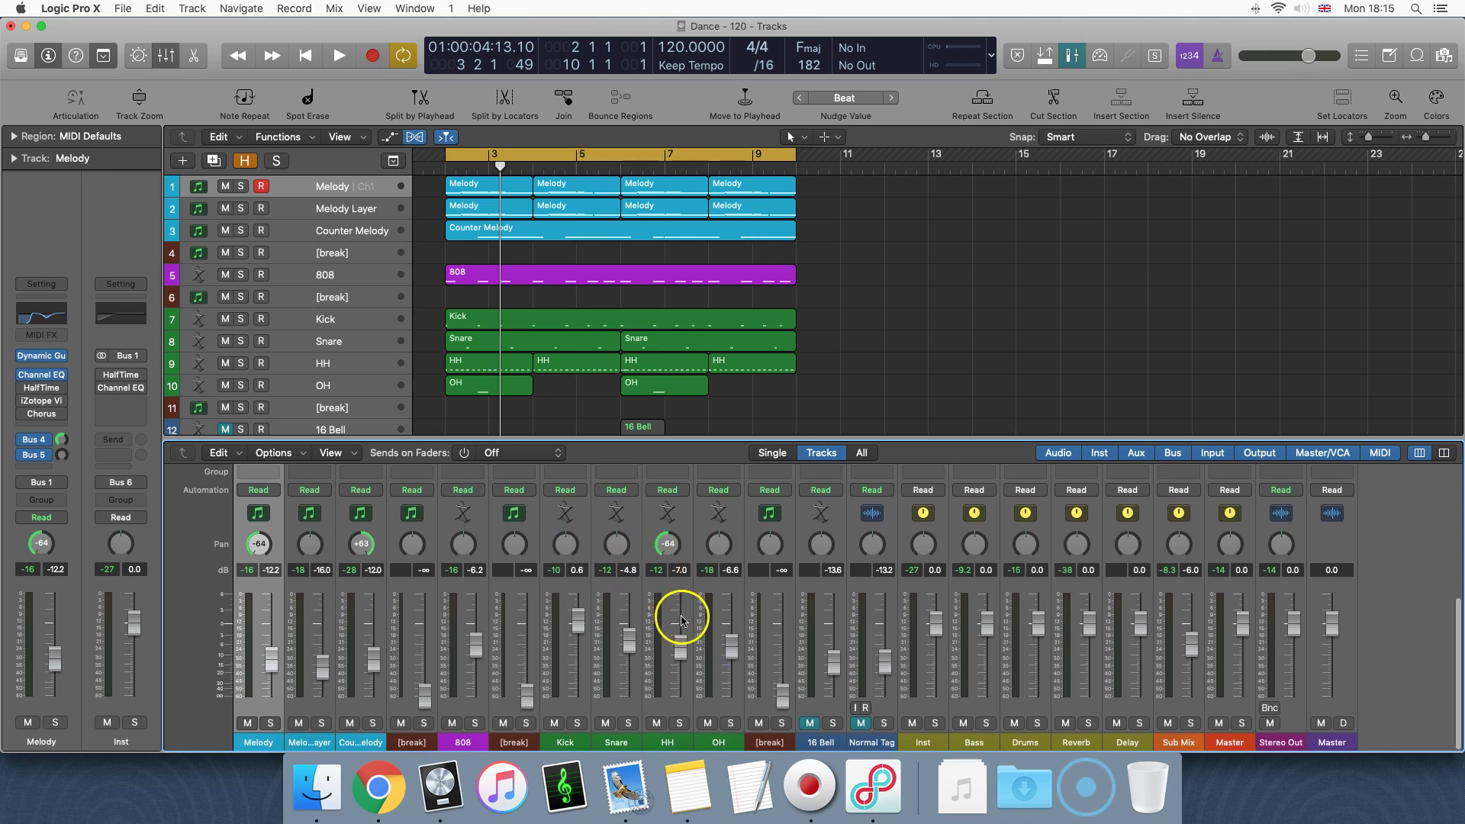
click(672, 642)
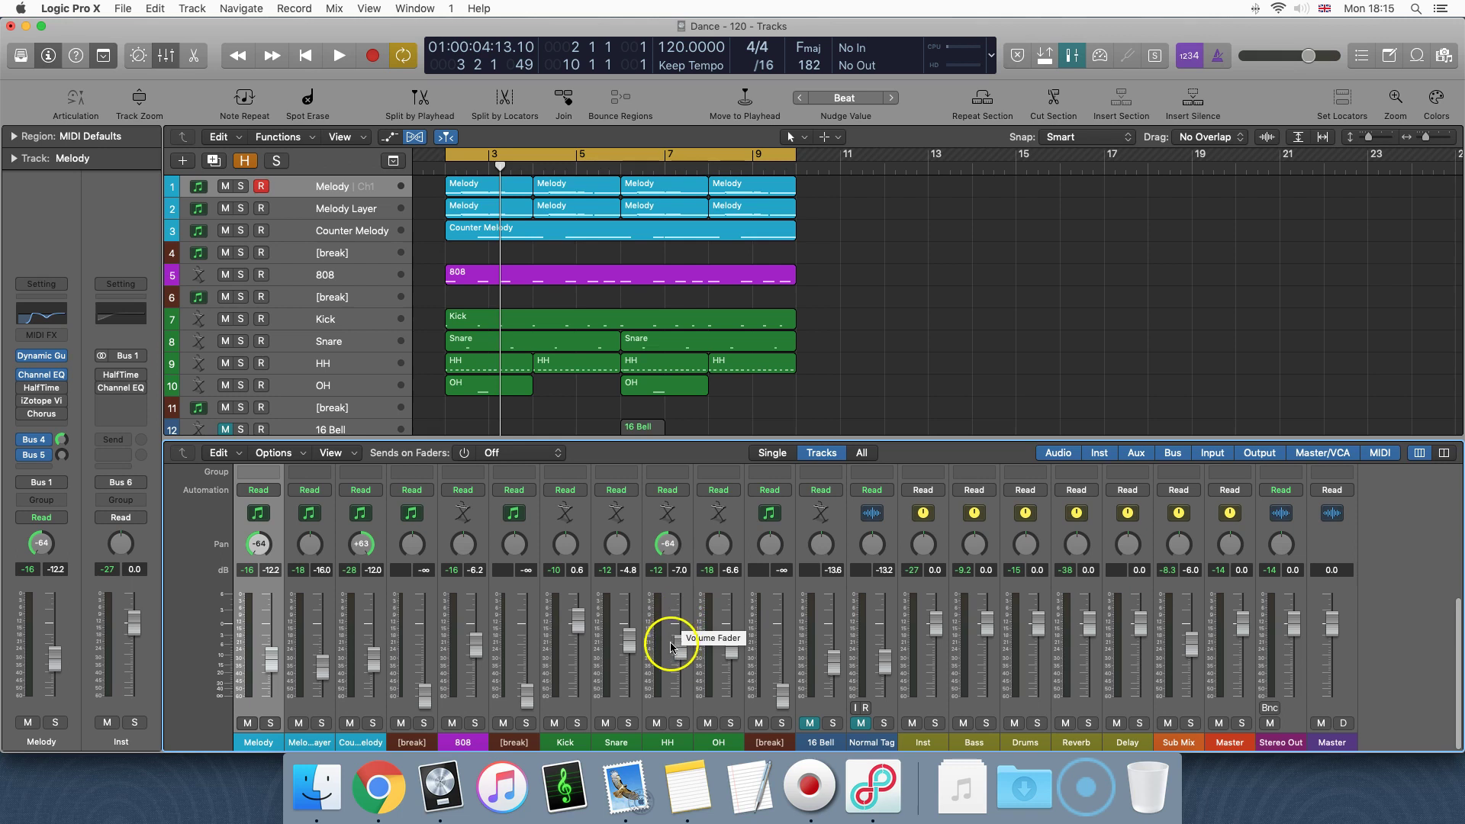
click(672, 642)
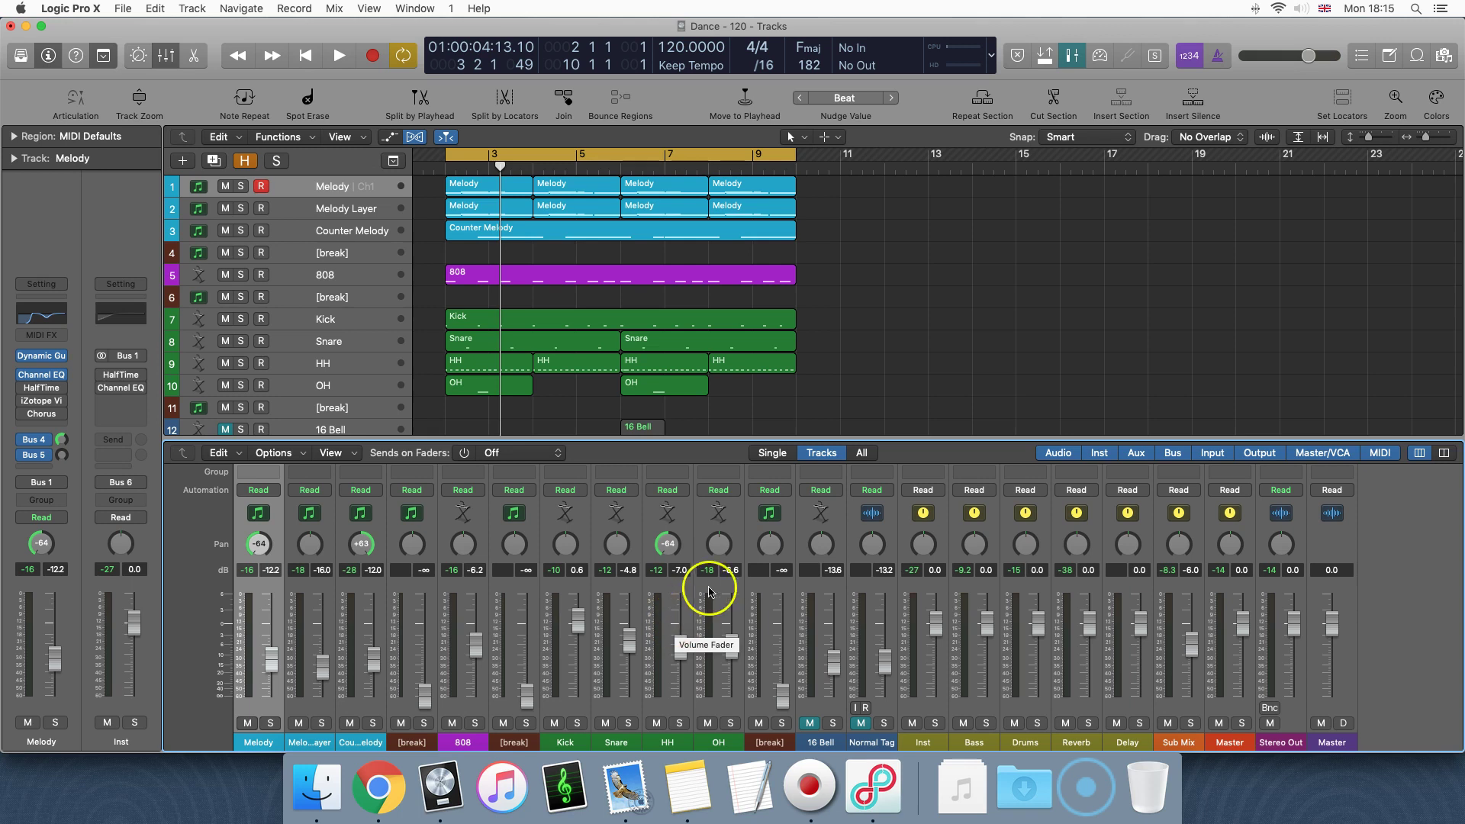
drag(710, 548, 708, 418)
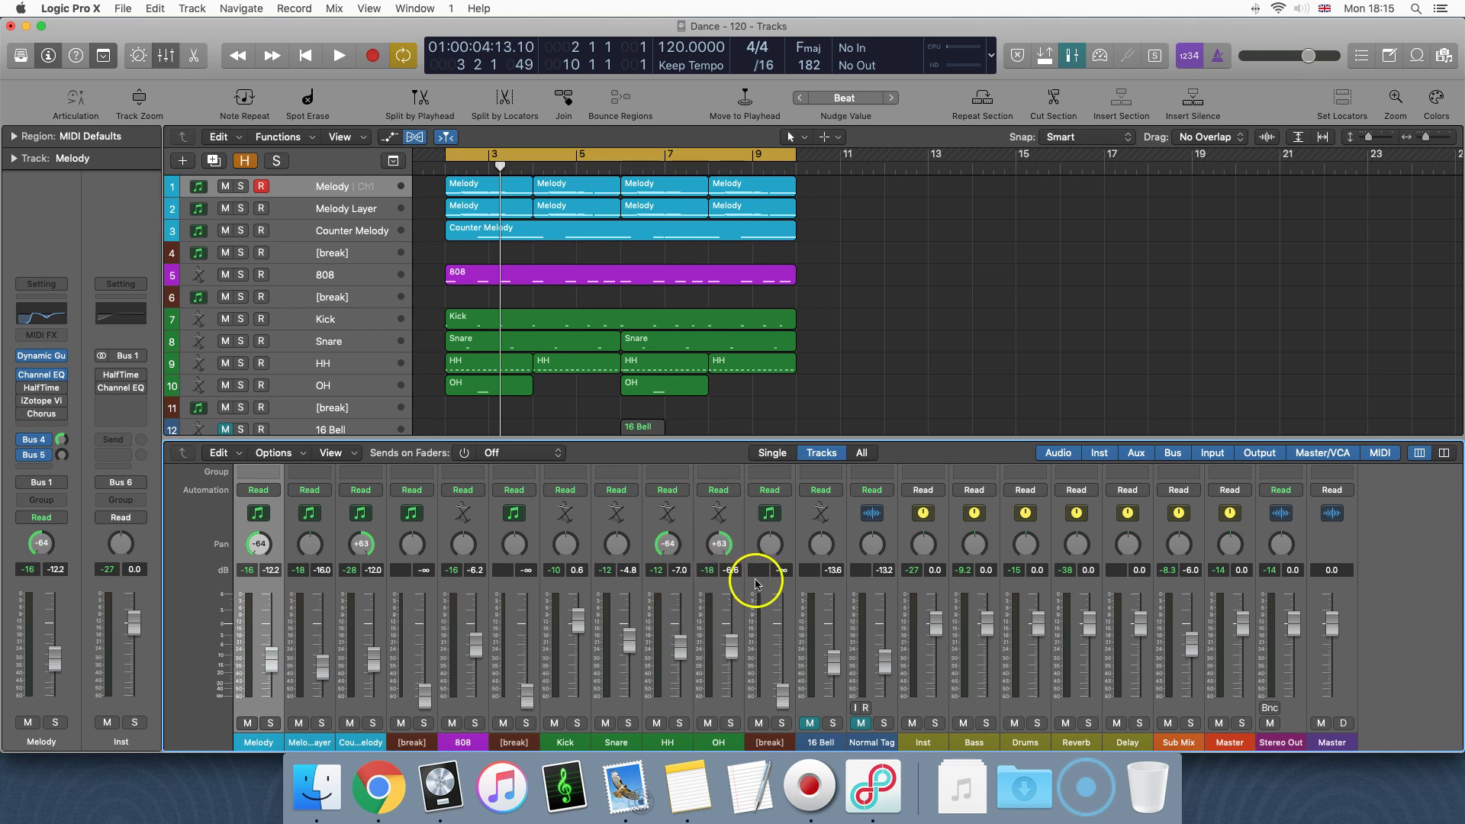
Play back the full beat to hear the wide panning of the melodies and hi-hats, and stop playback
click(884, 355)
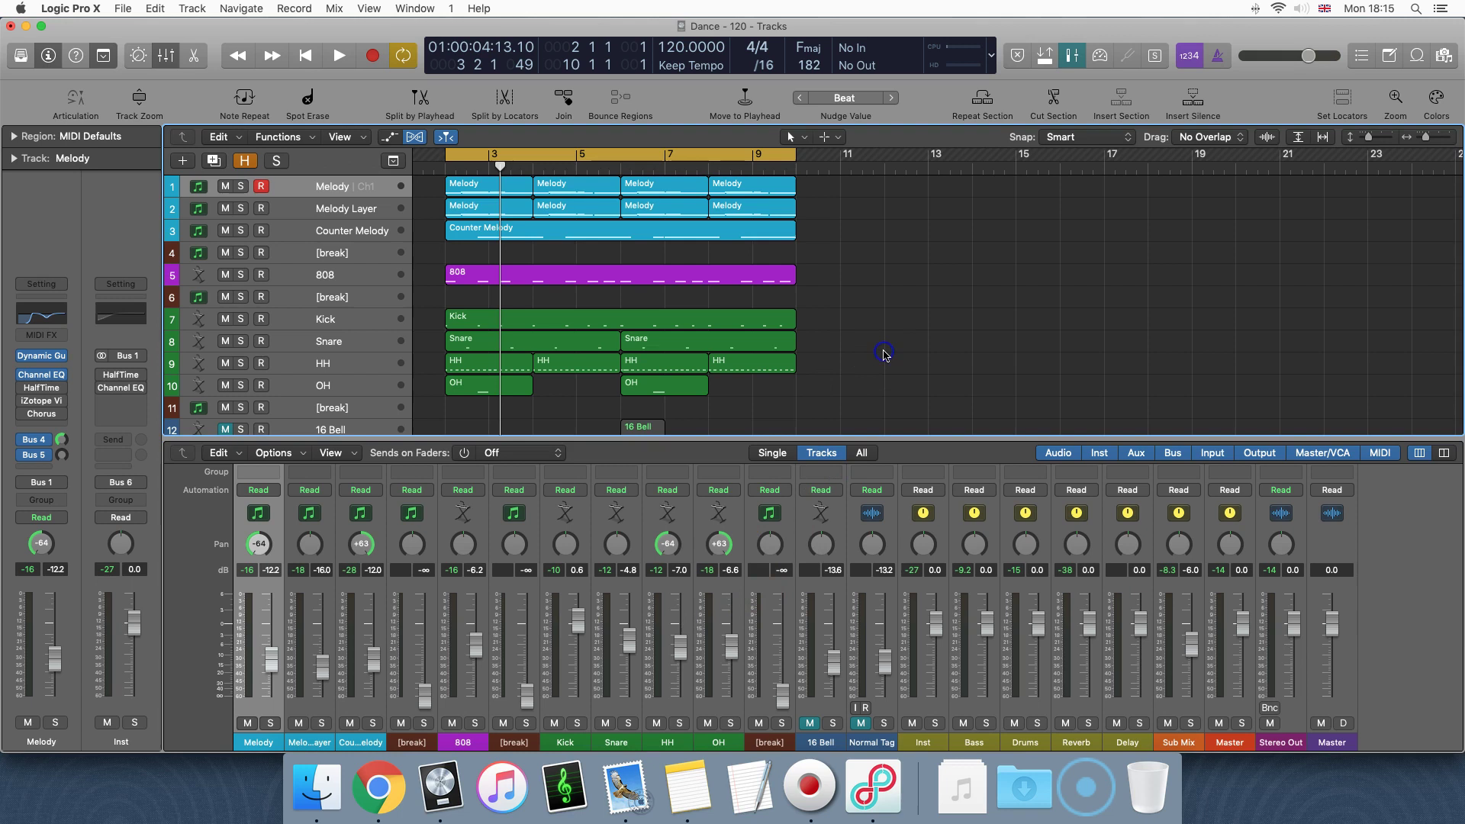
key(space)
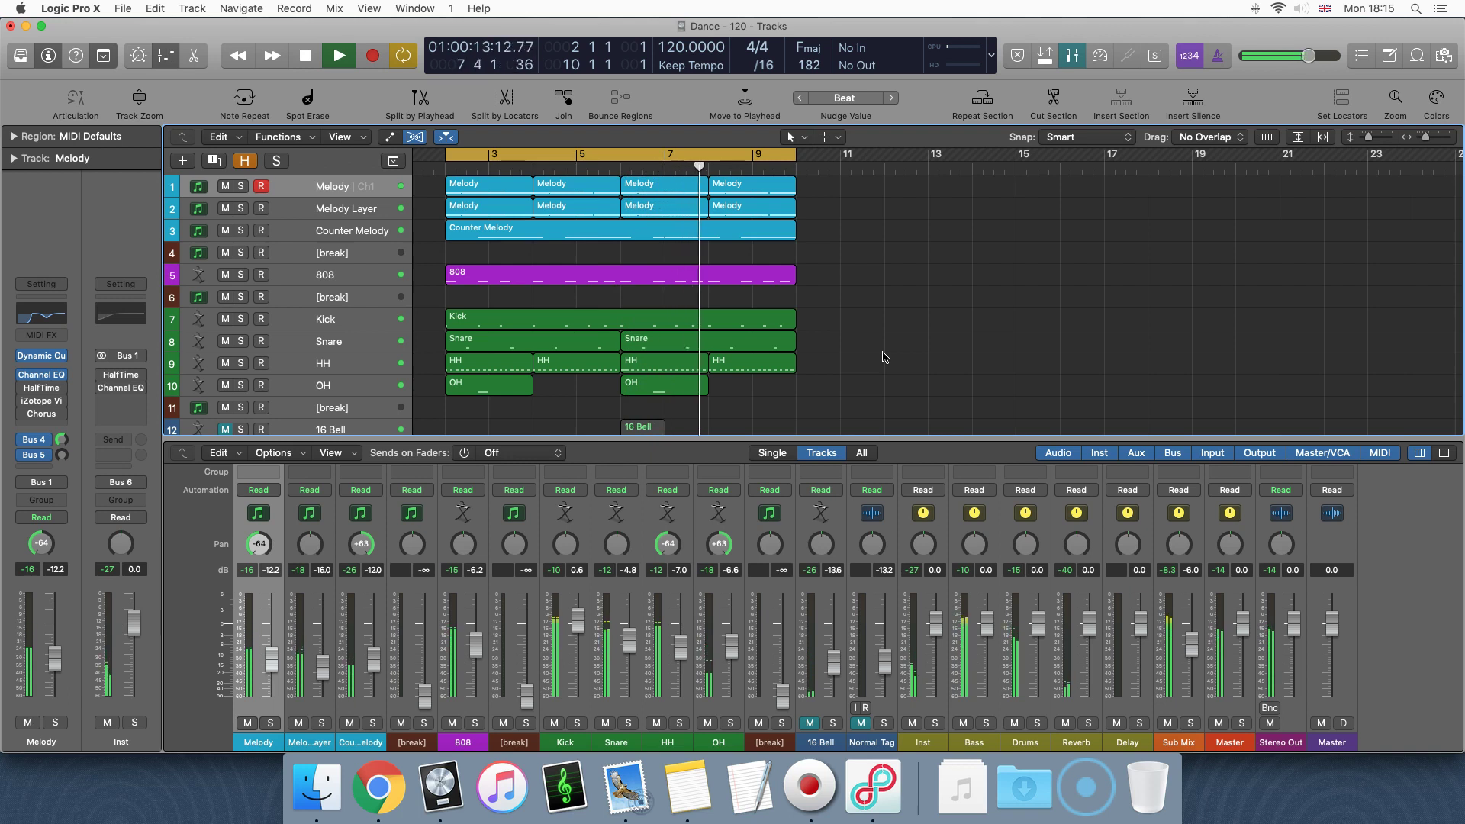
key(space)
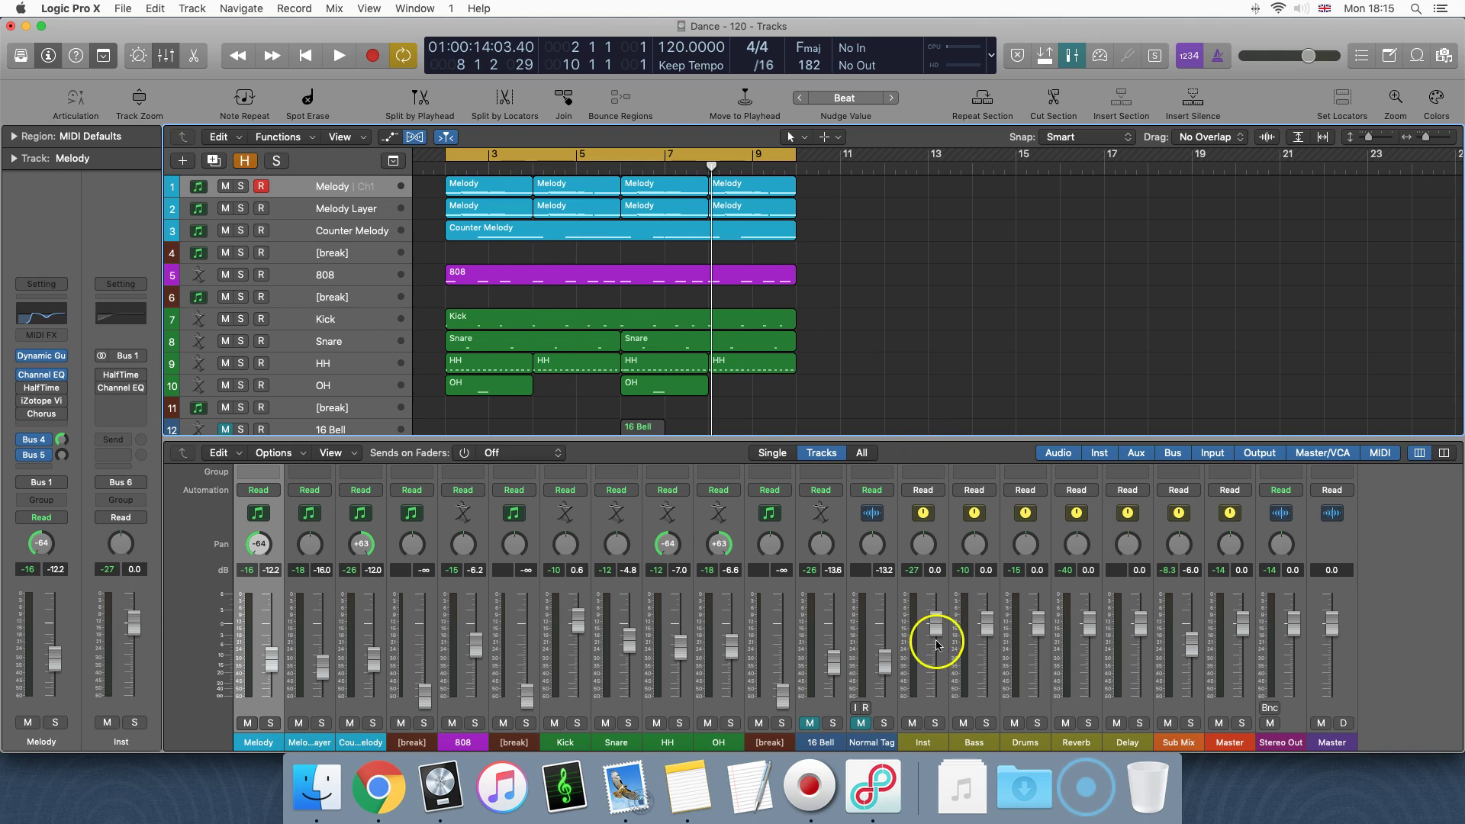
Check the mixer's bus routing, solo the Reverb channel and listen to it on its own
scroll(1096, 596, up, 5)
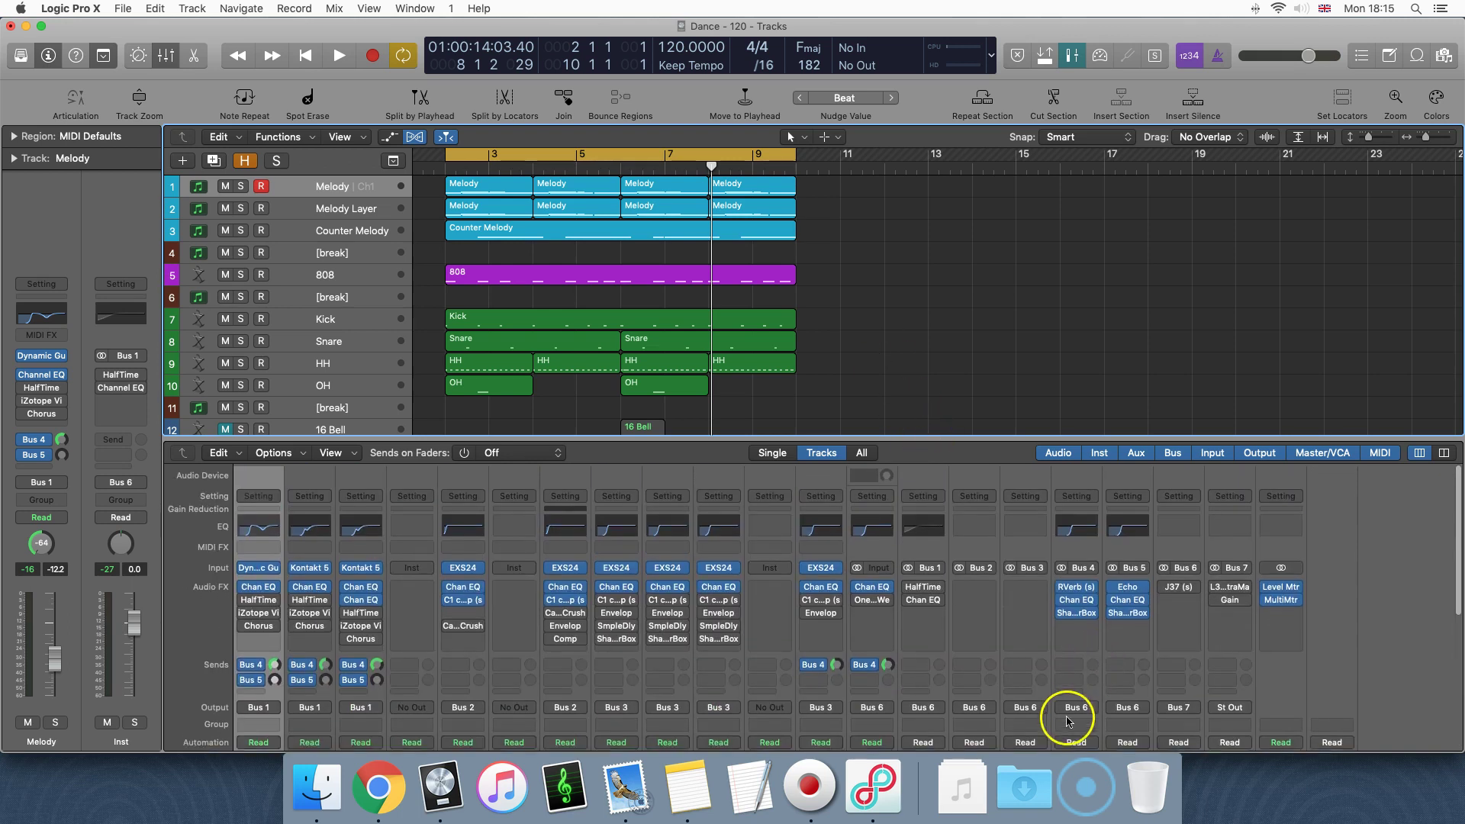
scroll(1066, 713, down, 5)
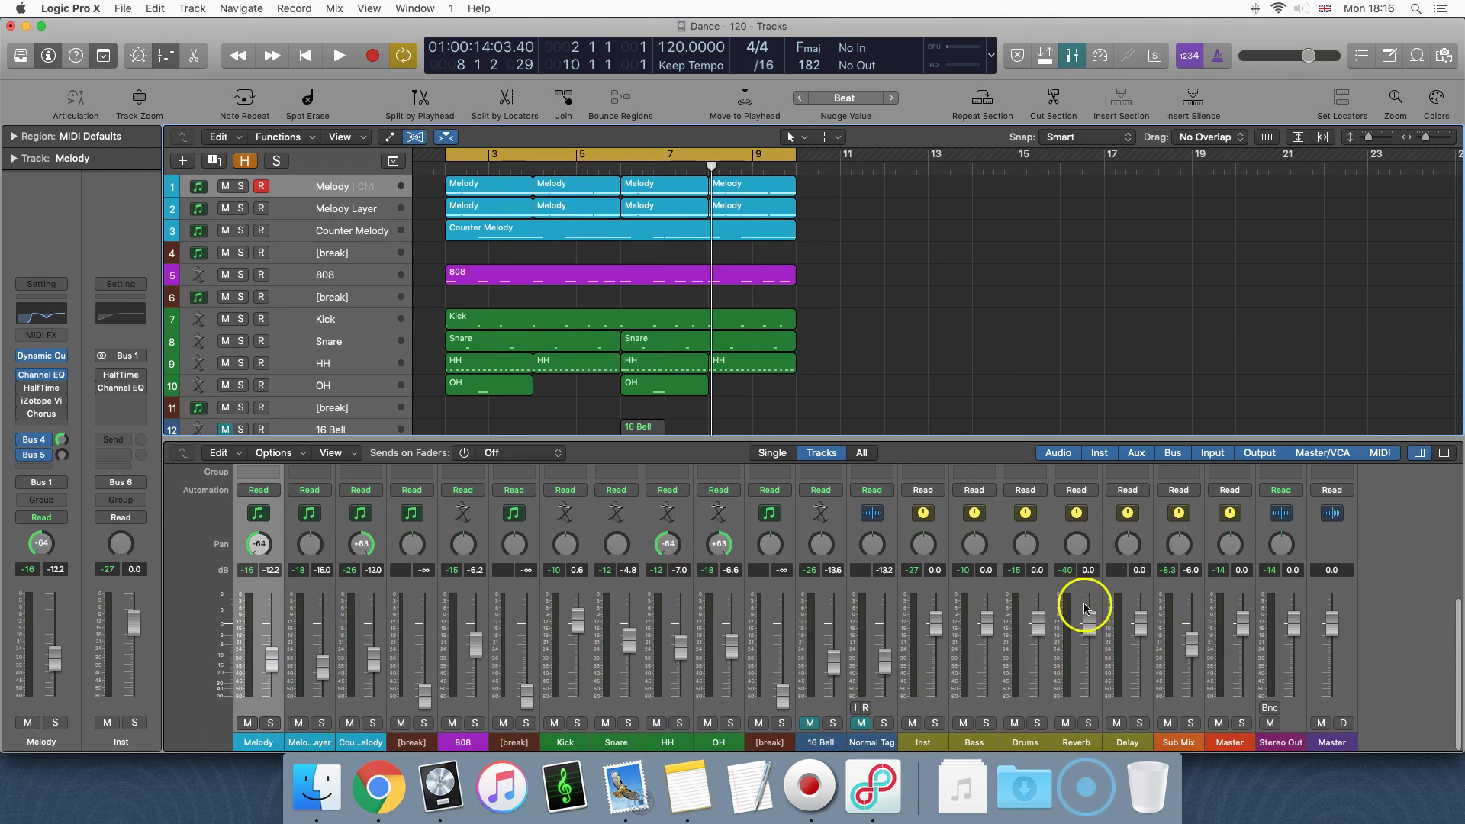
scroll(1087, 603, up, 5)
scroll(1083, 685, down, 2)
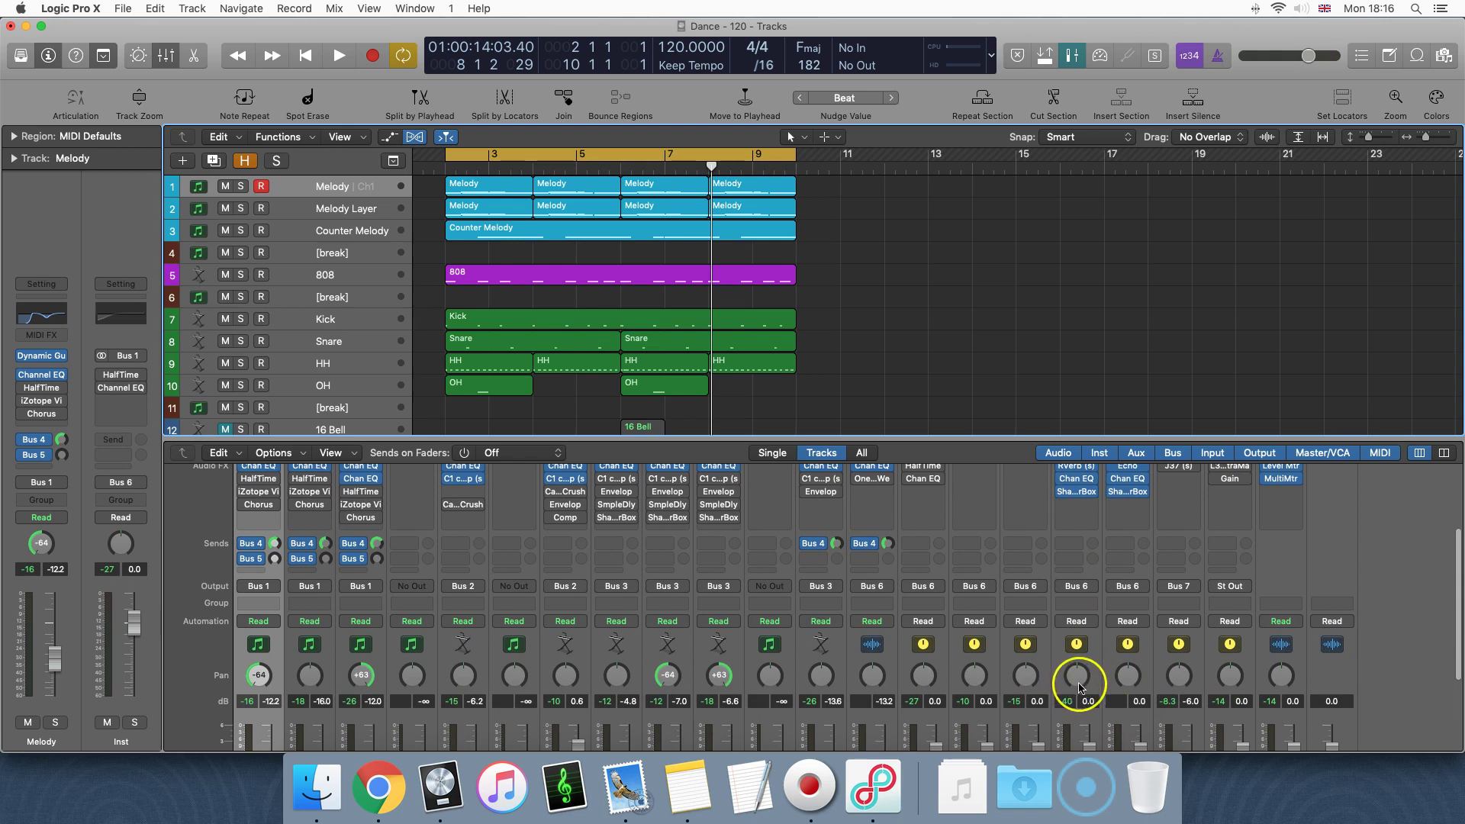
scroll(1079, 687, down, 4)
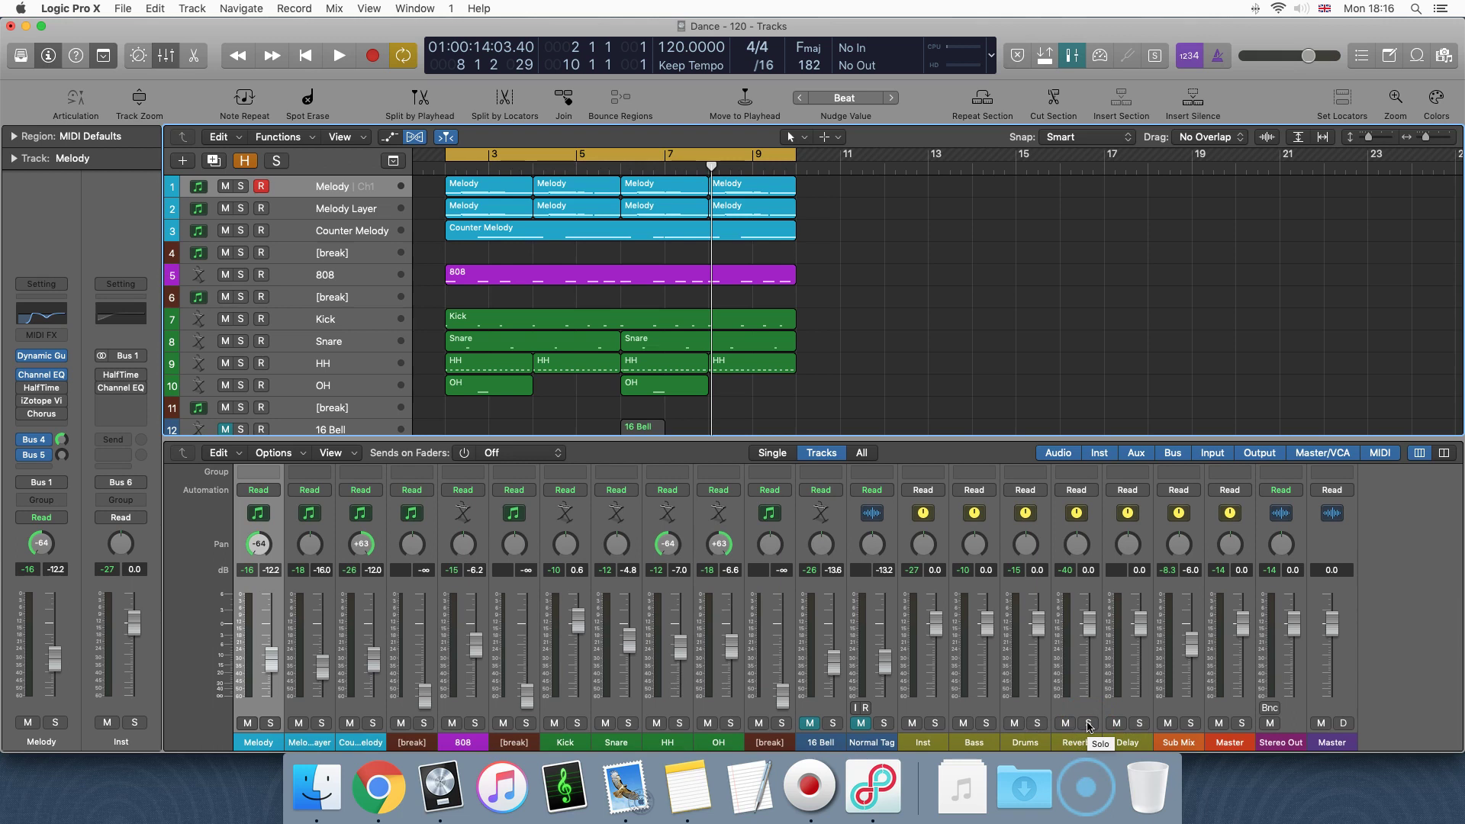
click(1089, 725)
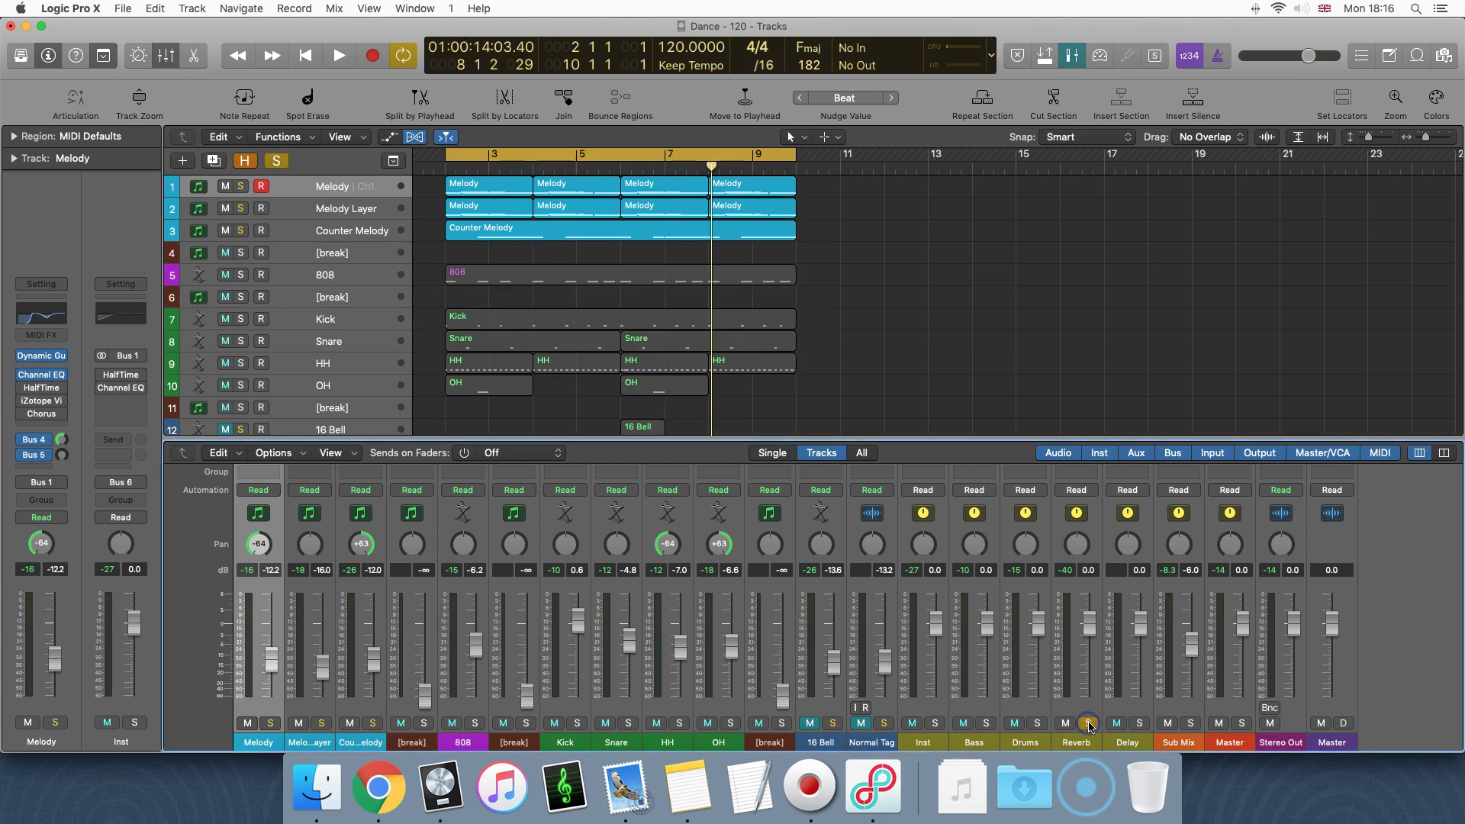
key(space)
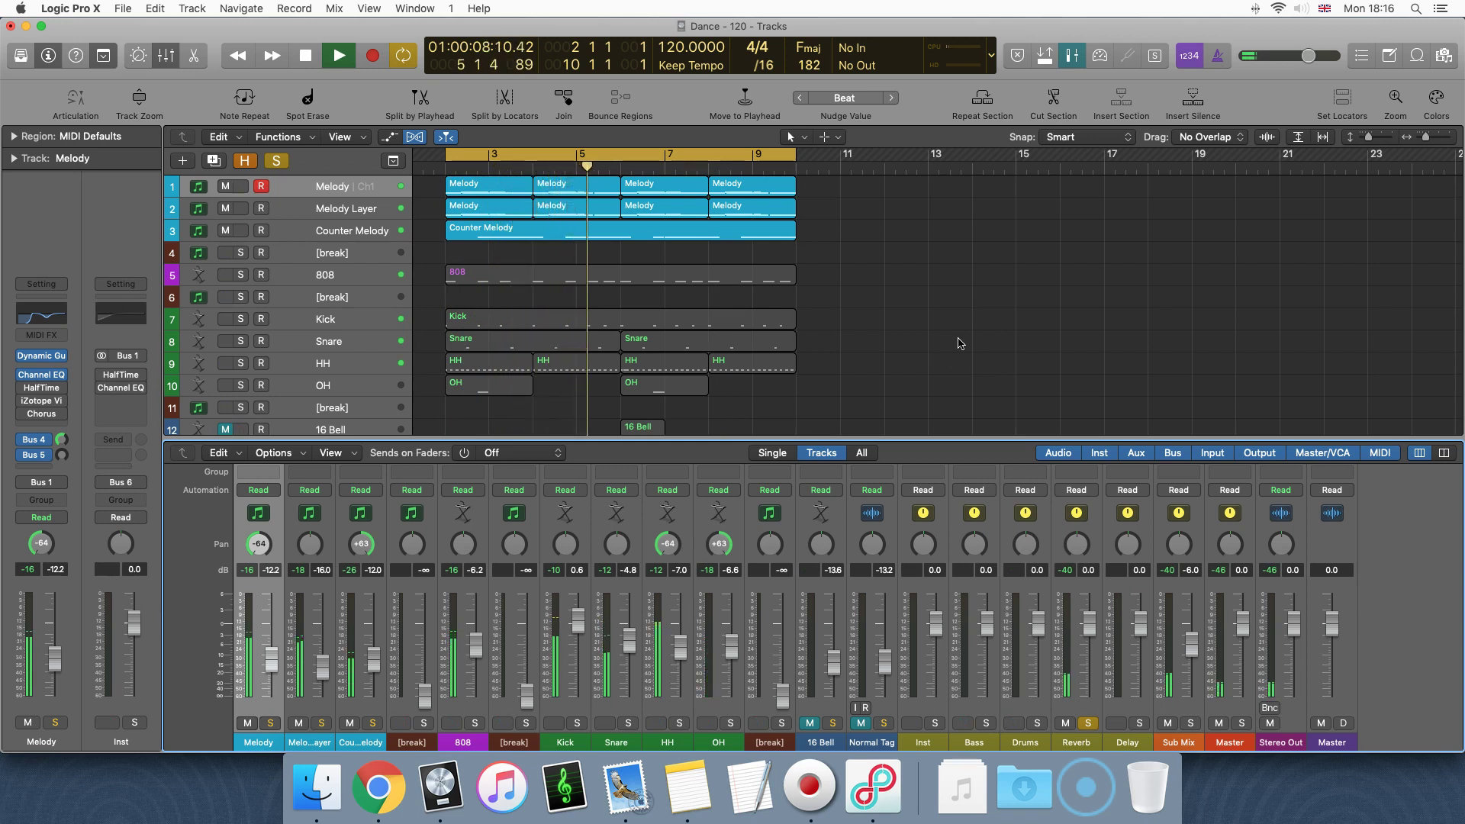
key(space)
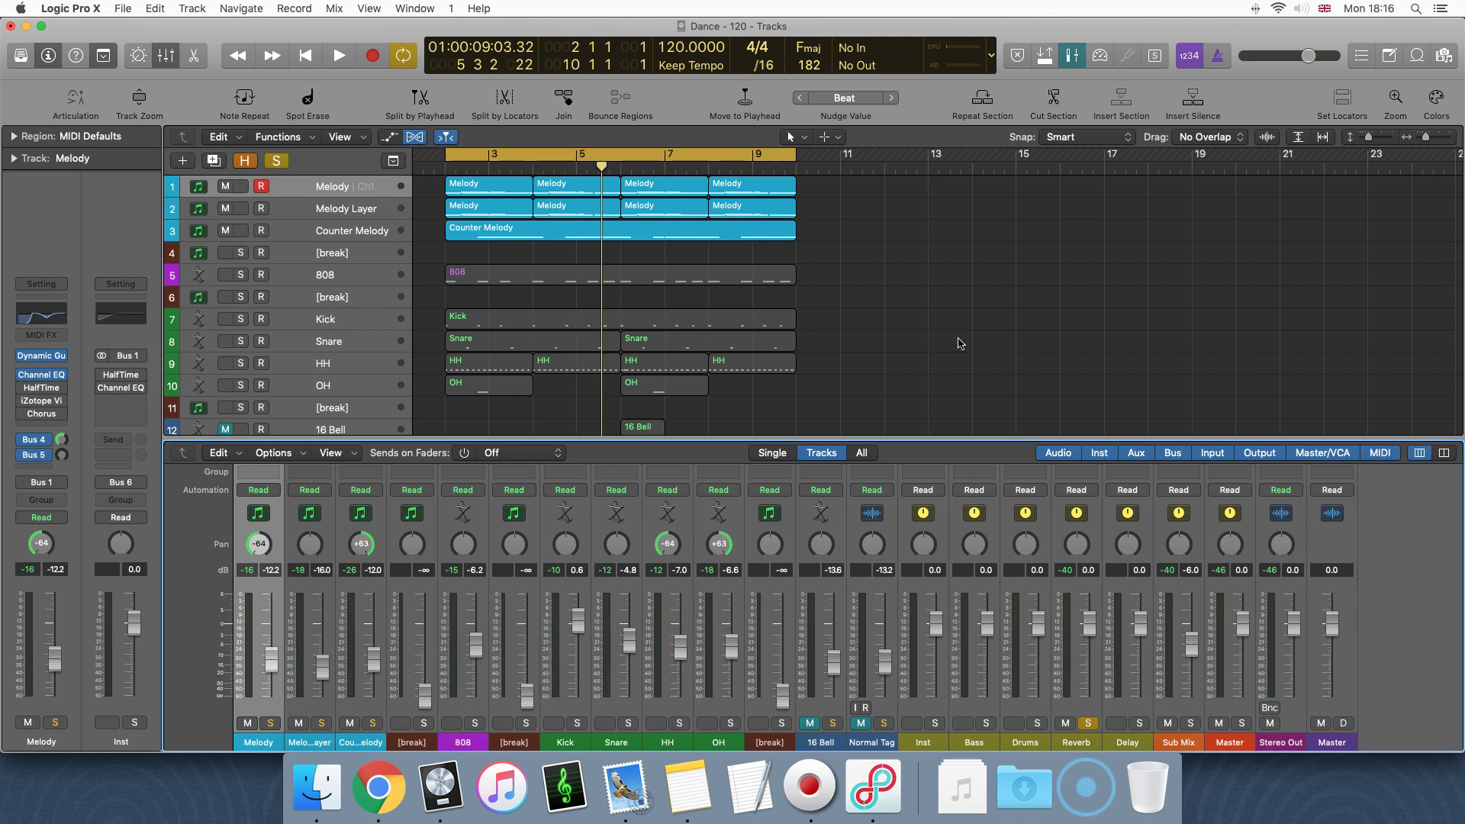
Turn off solo on the Reverb channel and play the full mix again
click(1087, 723)
key(space)
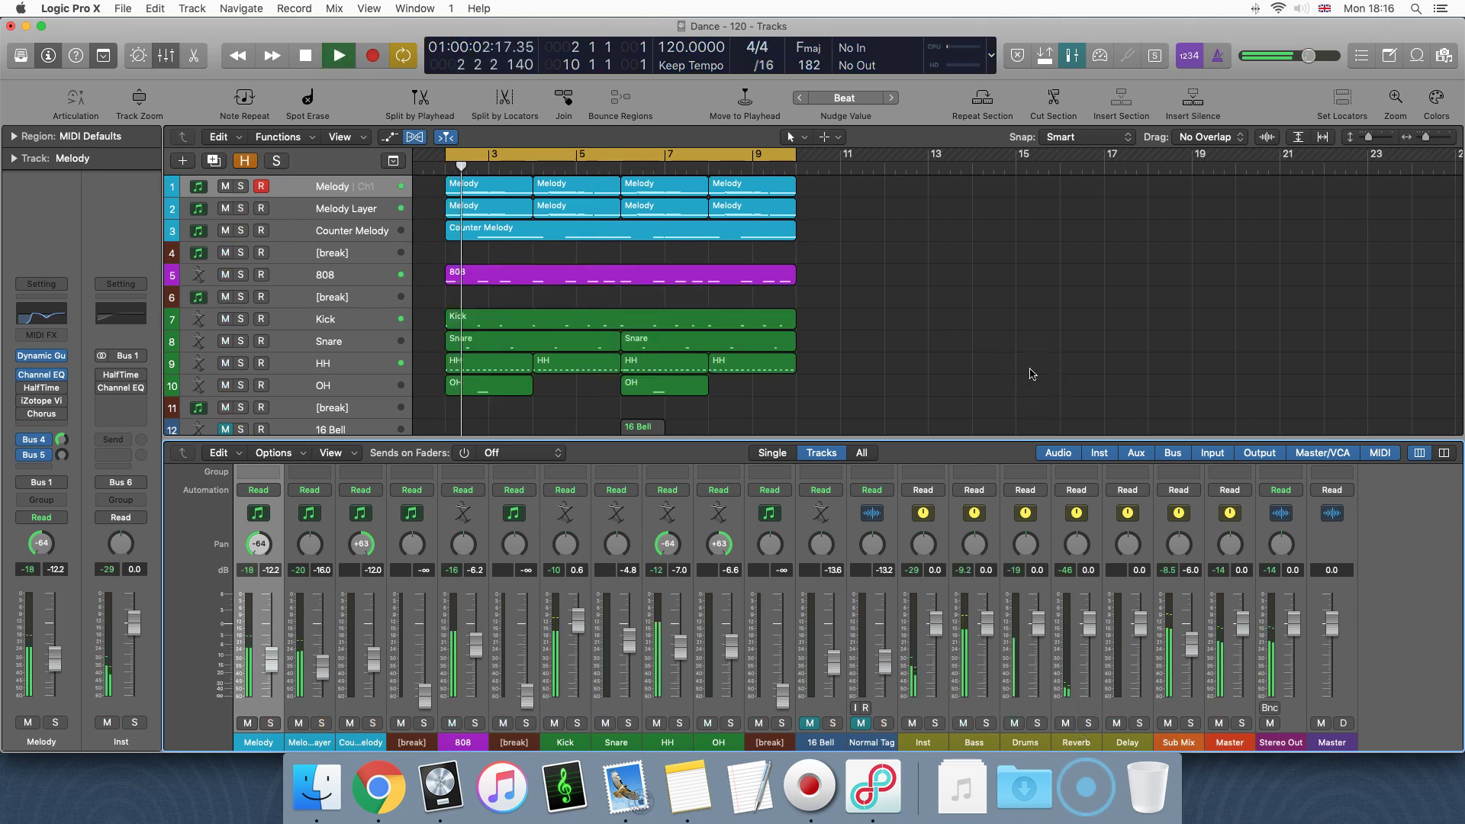
key(space)
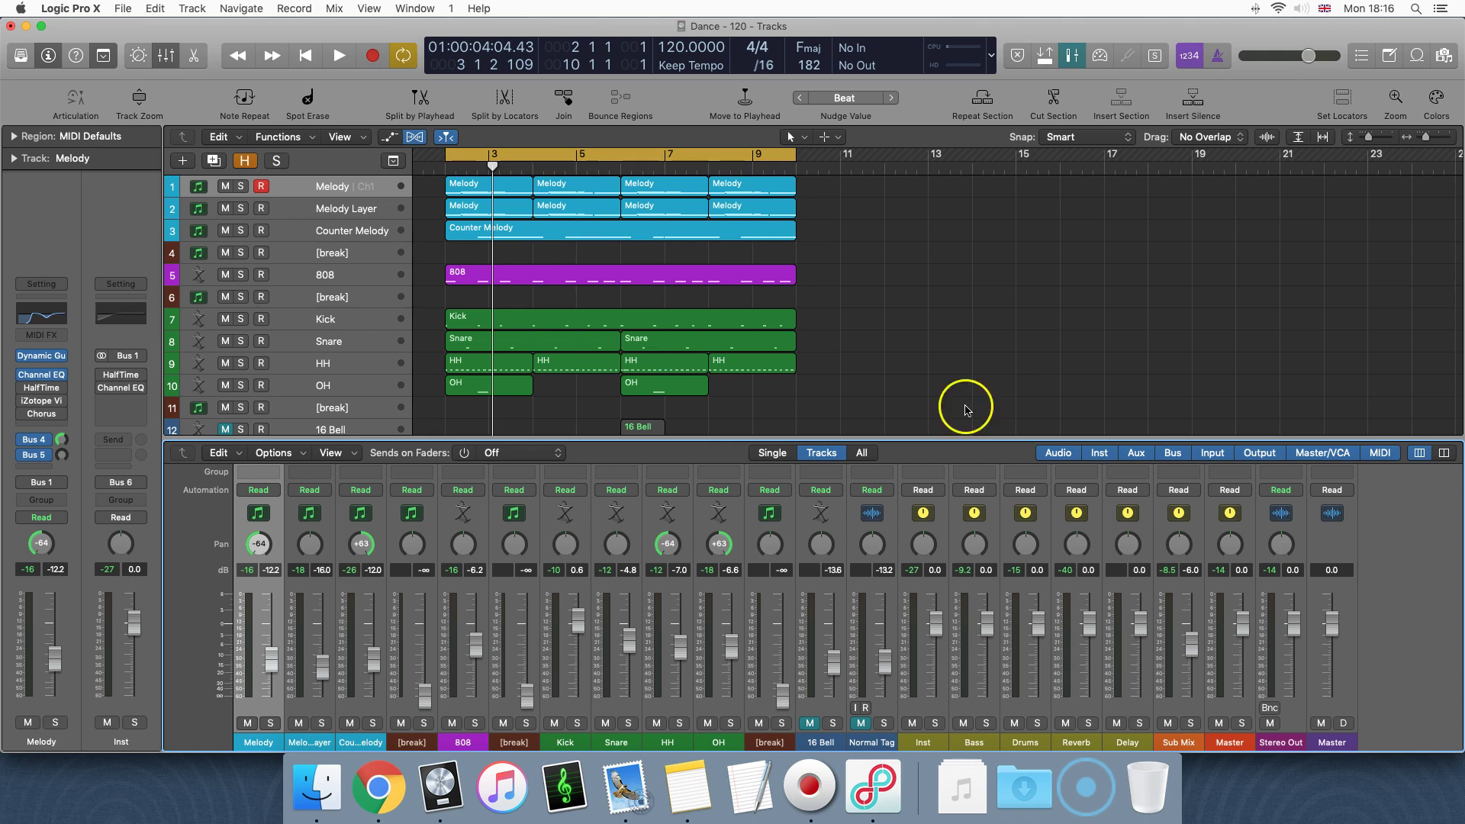
Return the pan of the HH, OH, Counter Melody and Melody channels to center
drag(644, 556, 649, 466)
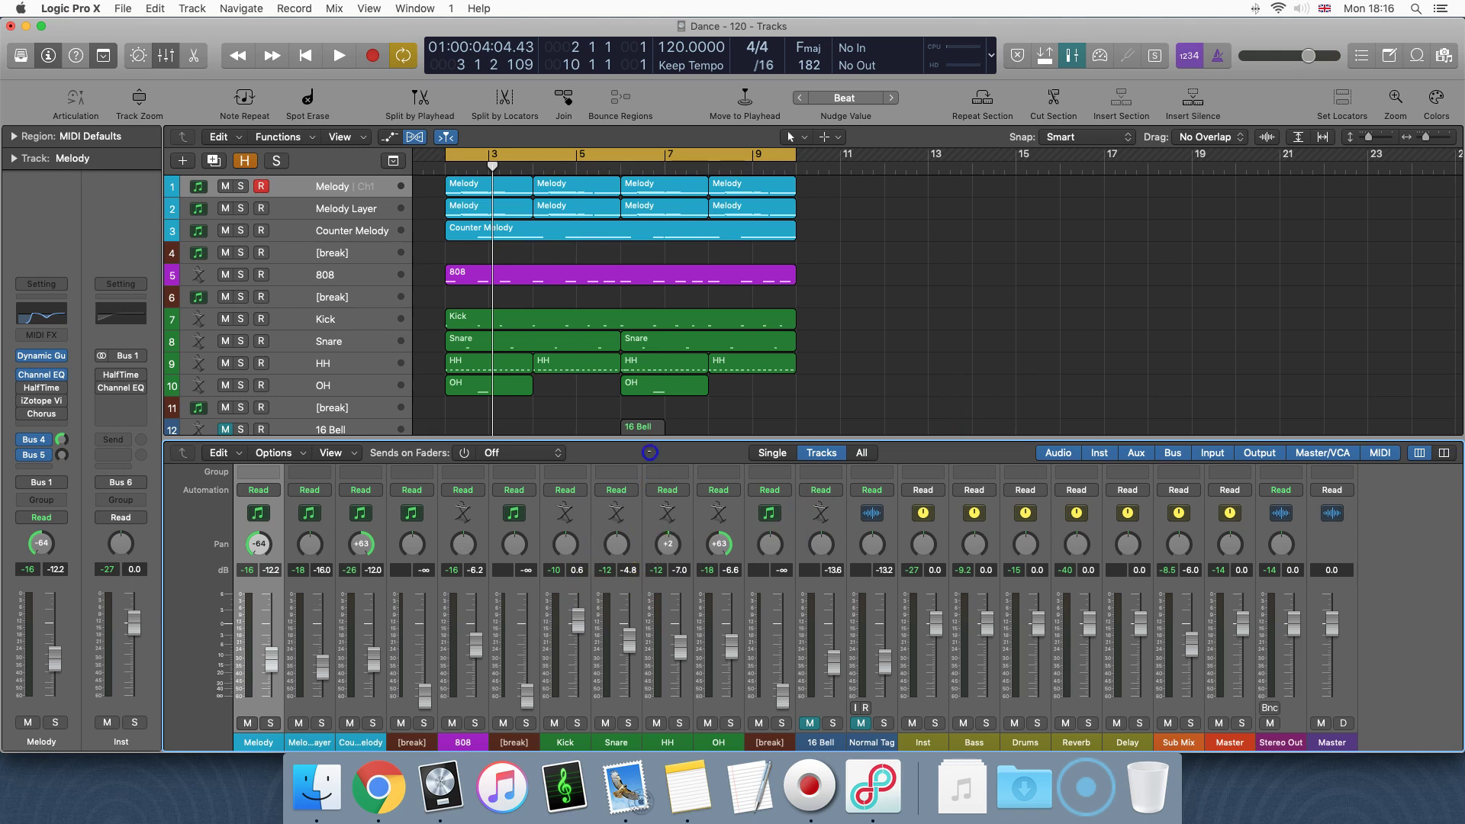
drag(719, 544, 719, 582)
drag(362, 543, 365, 551)
drag(258, 543, 262, 472)
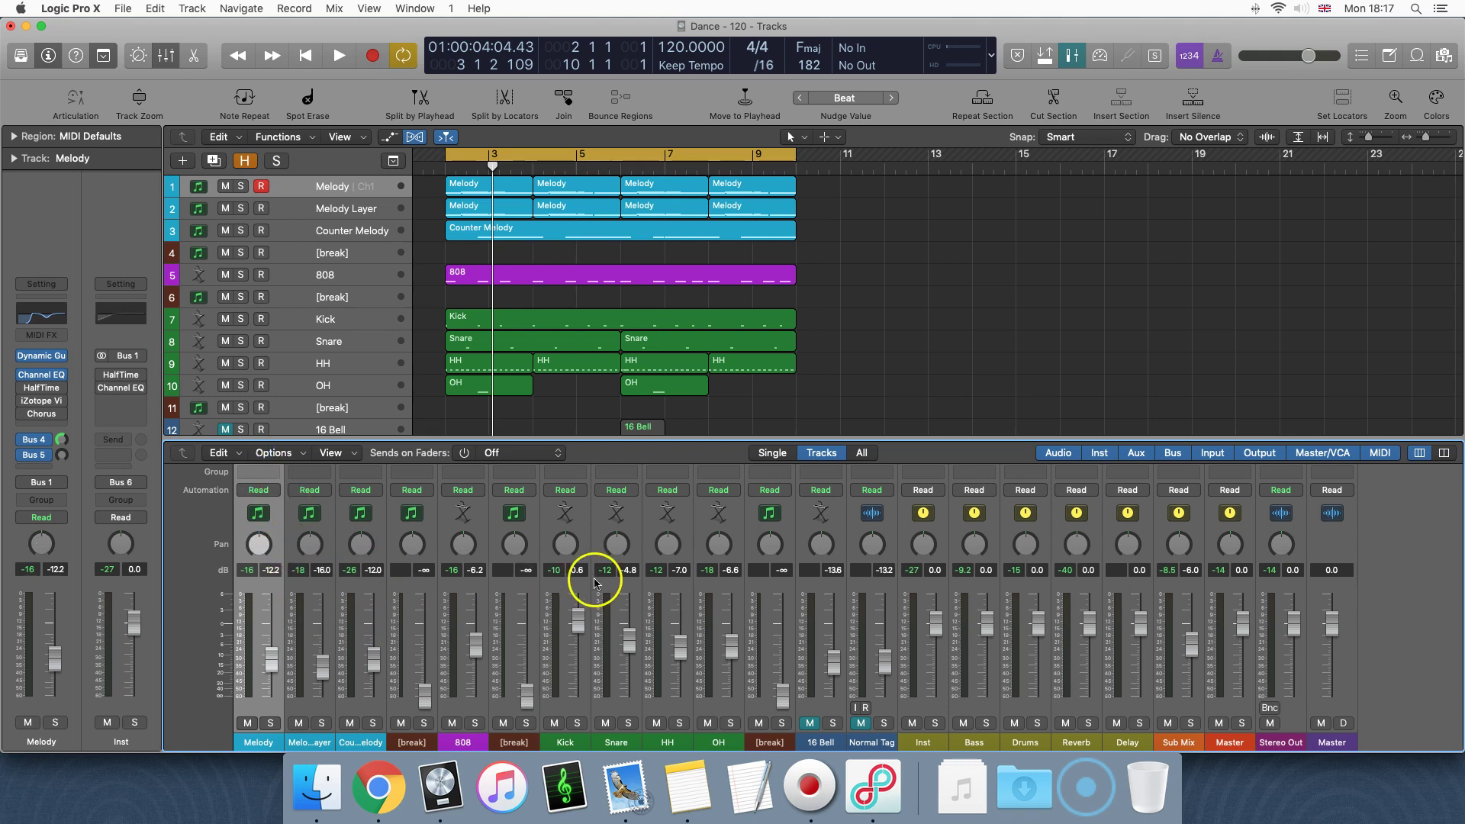
With the beat playing, pan the Melody channel to -10 and the Counter Melody channel to +10
click(834, 342)
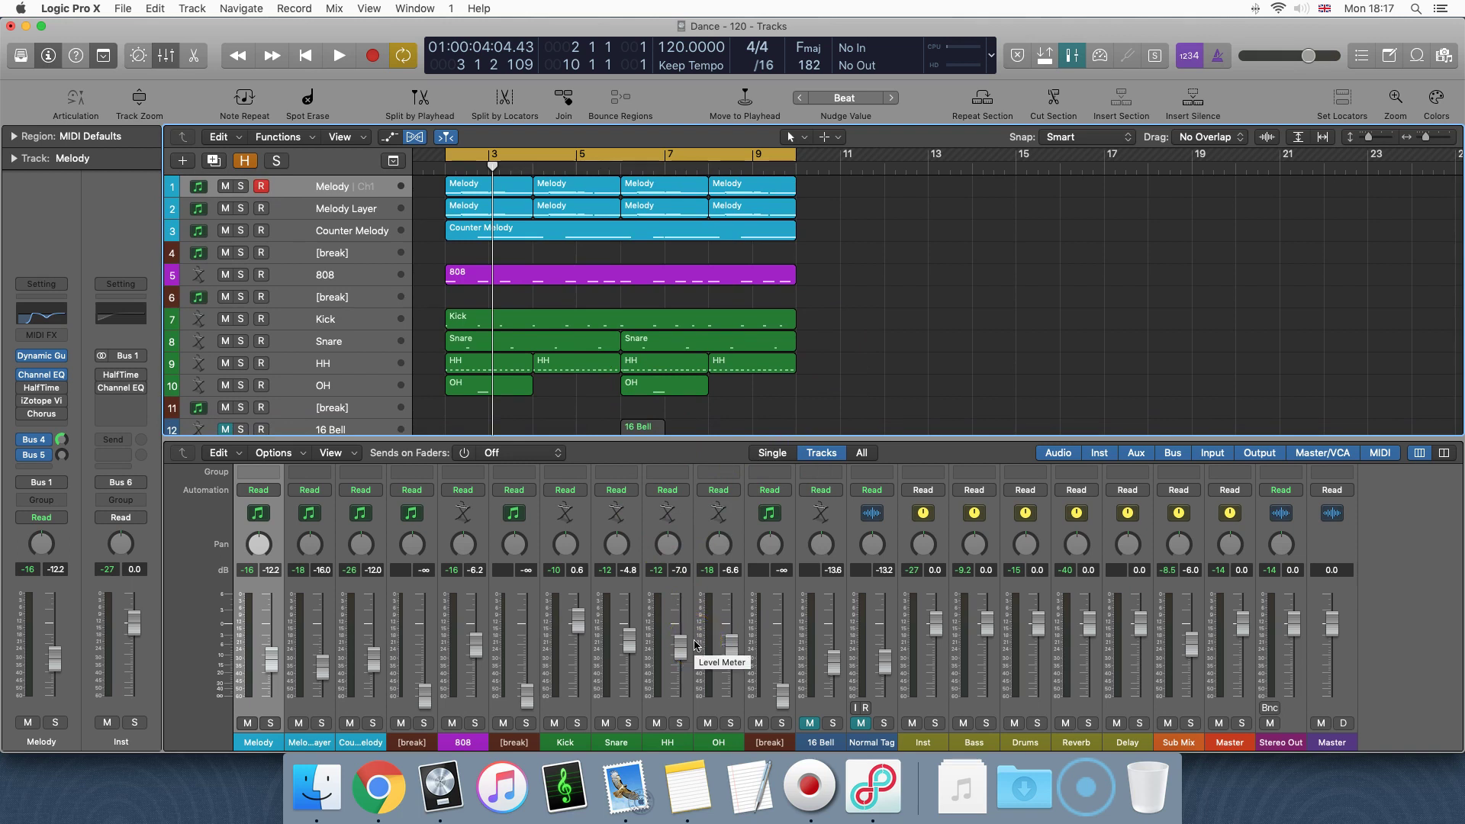
key(space)
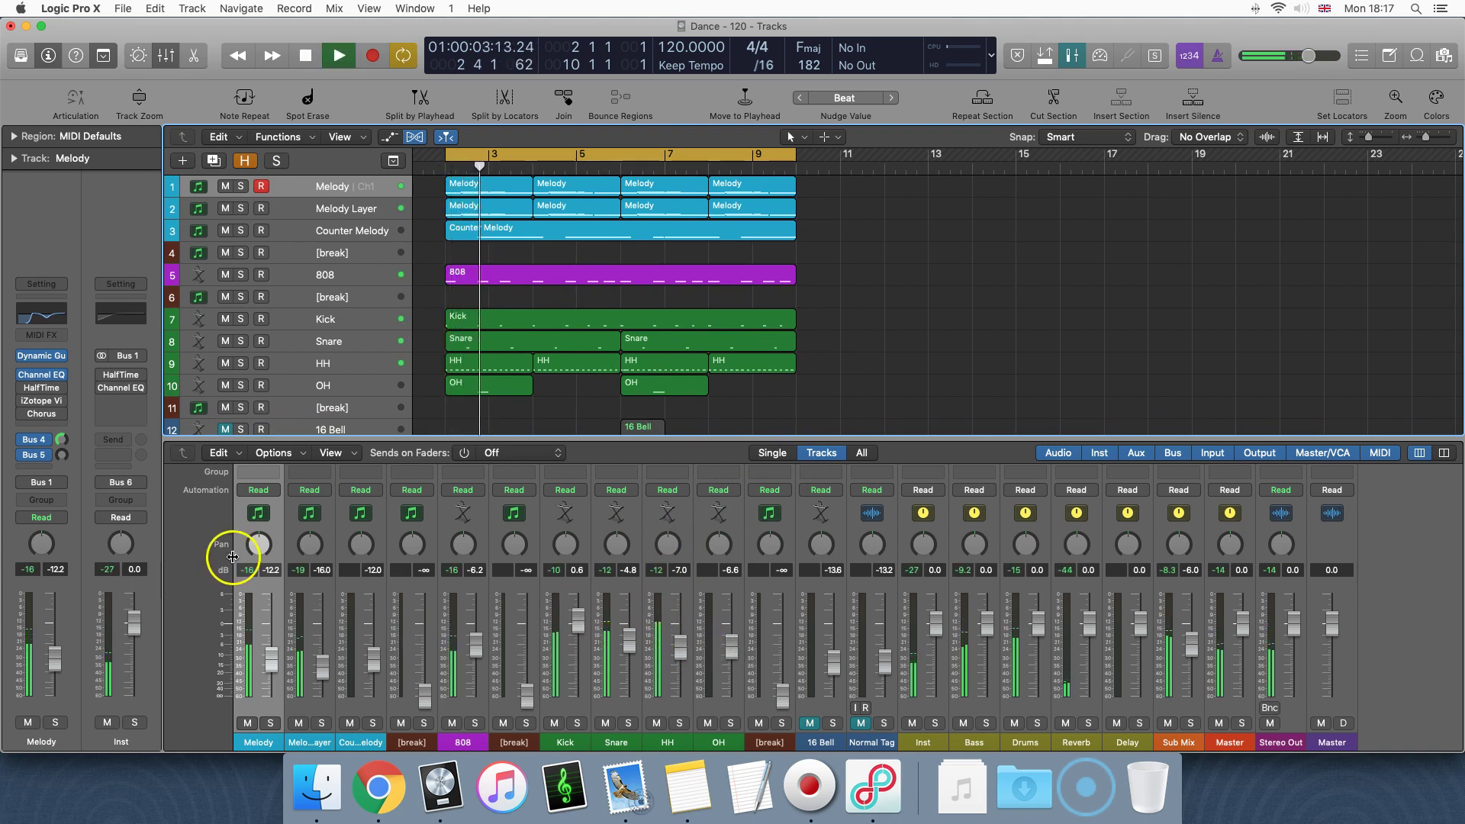
drag(260, 545, 266, 568)
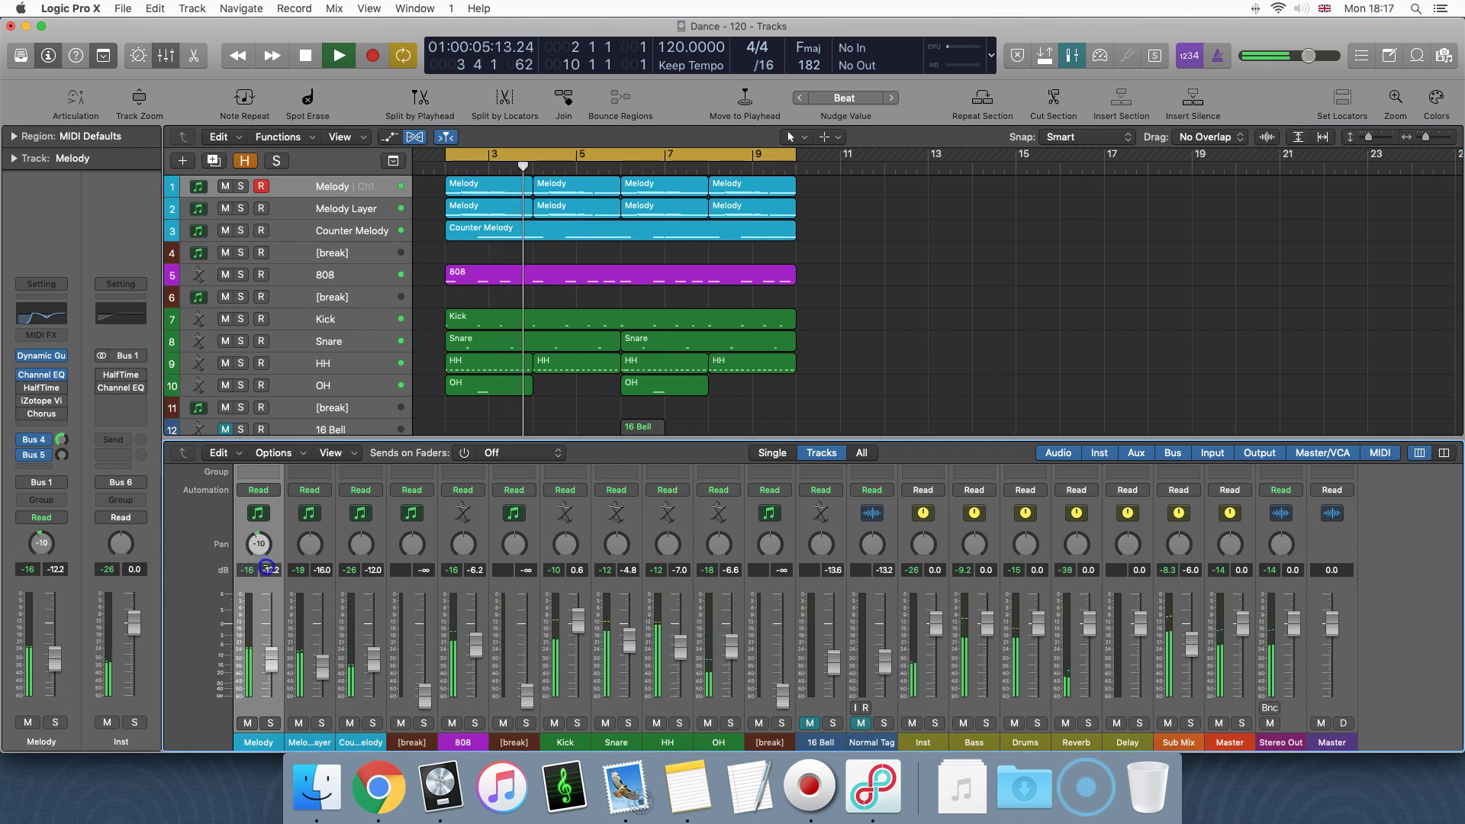
mouse_move(359, 545)
mouse_down()
mouse_move(347, 536)
mouse_move(334, 555)
mouse_up()
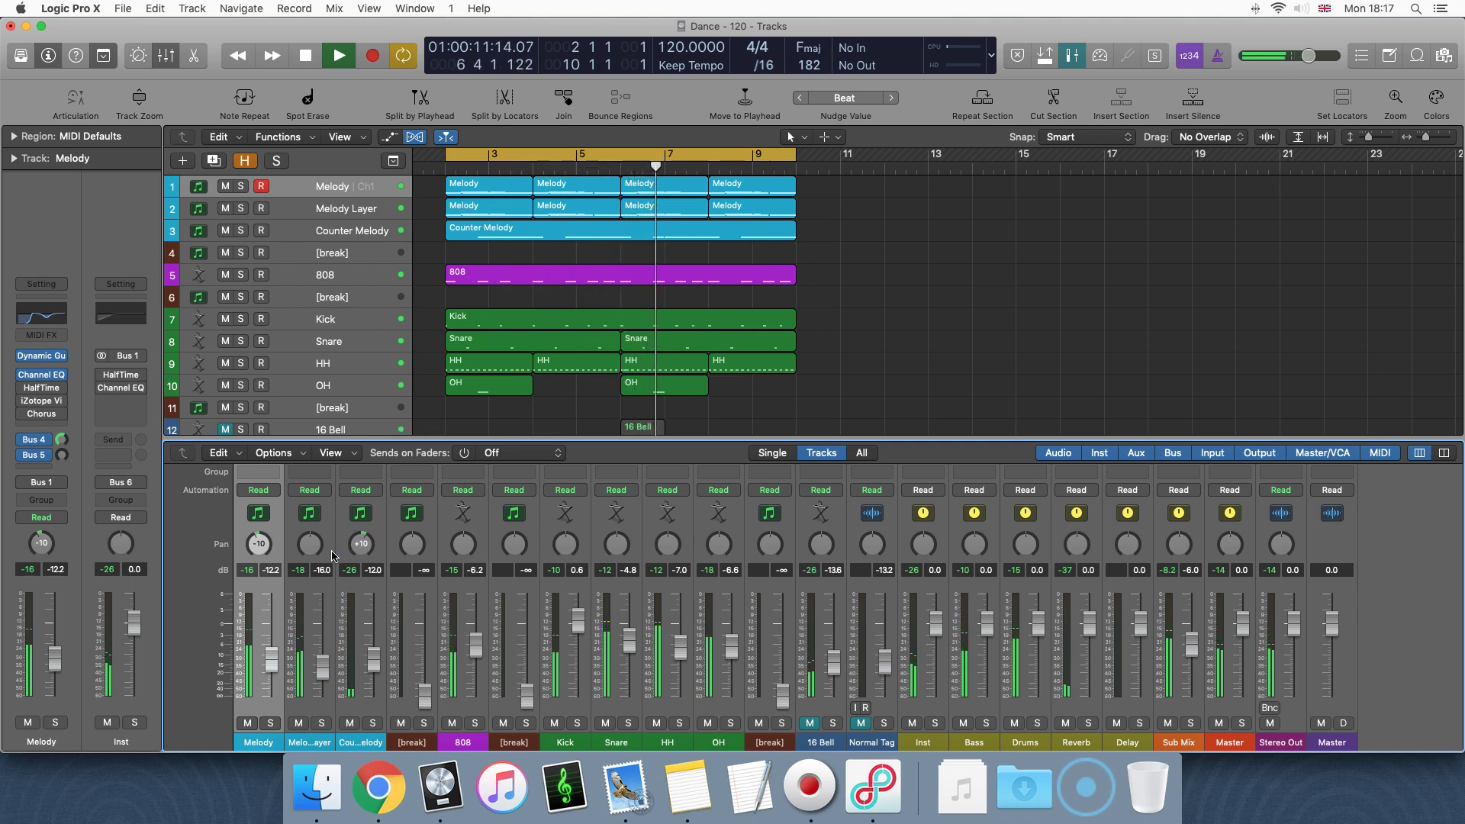
click(519, 555)
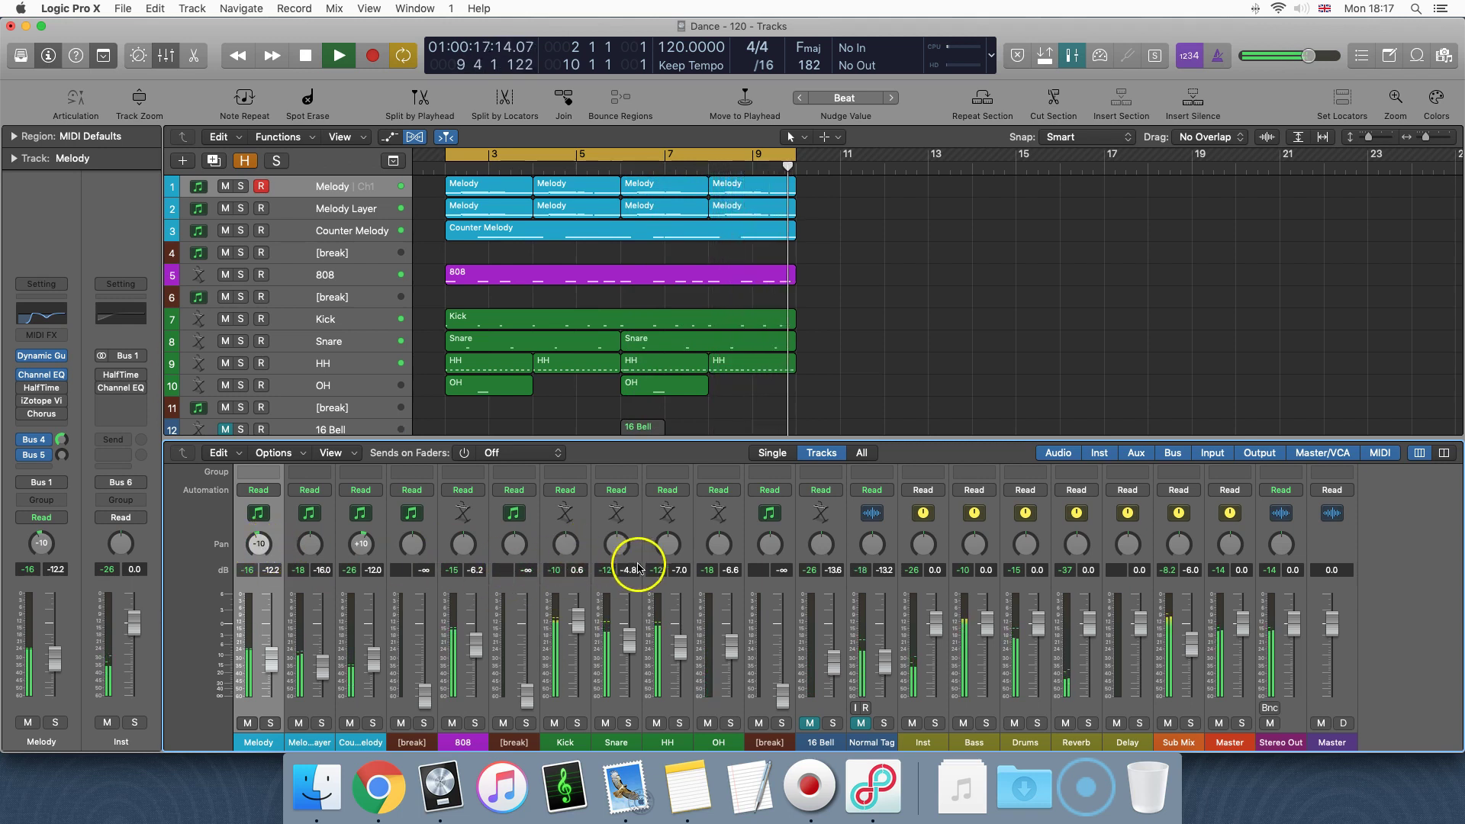
Pan the OH channel to +20 while the beat plays, and stop playback
scroll(687, 511, up, 5)
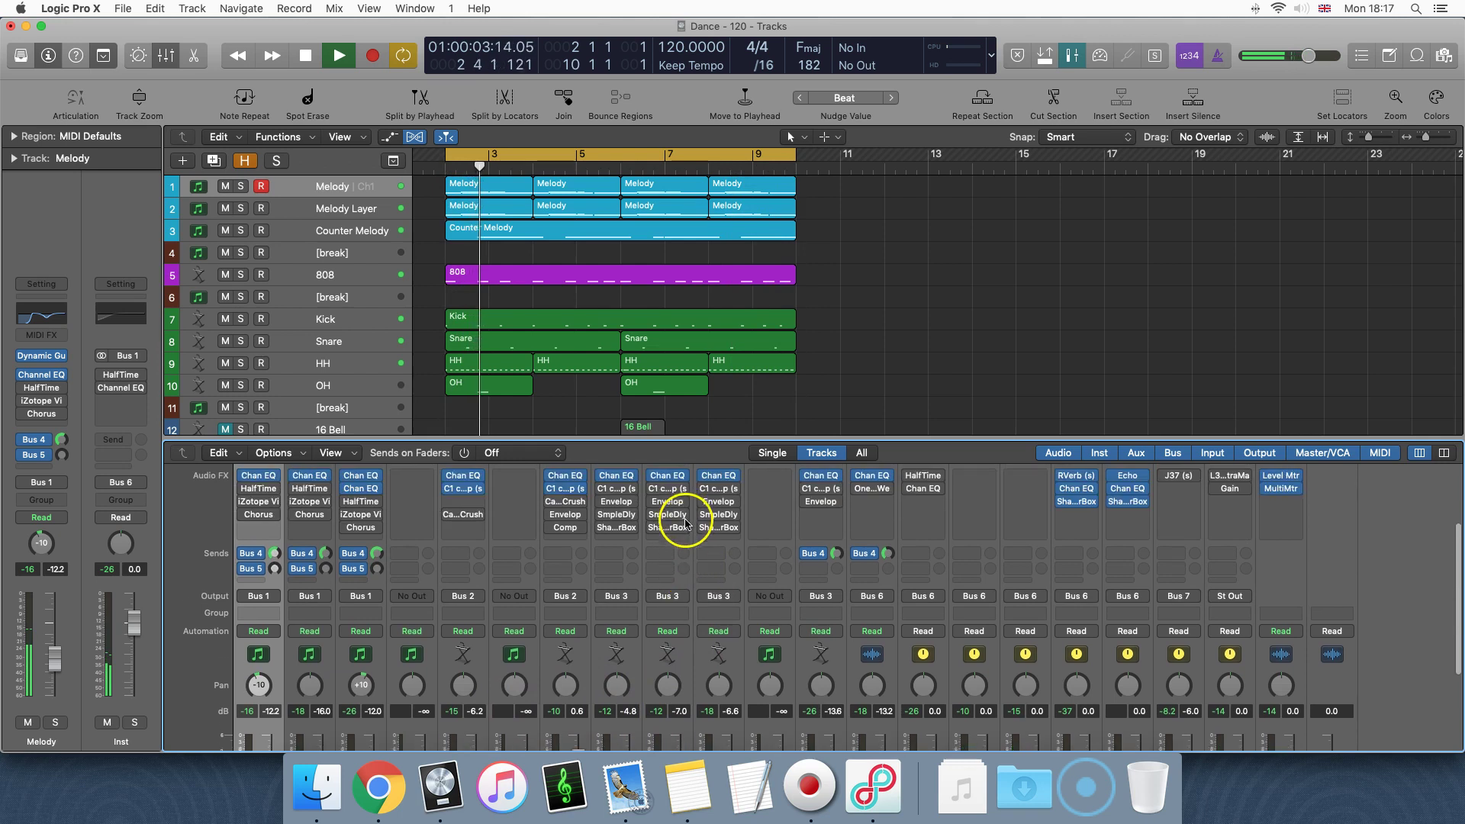
scroll(682, 557, down, 5)
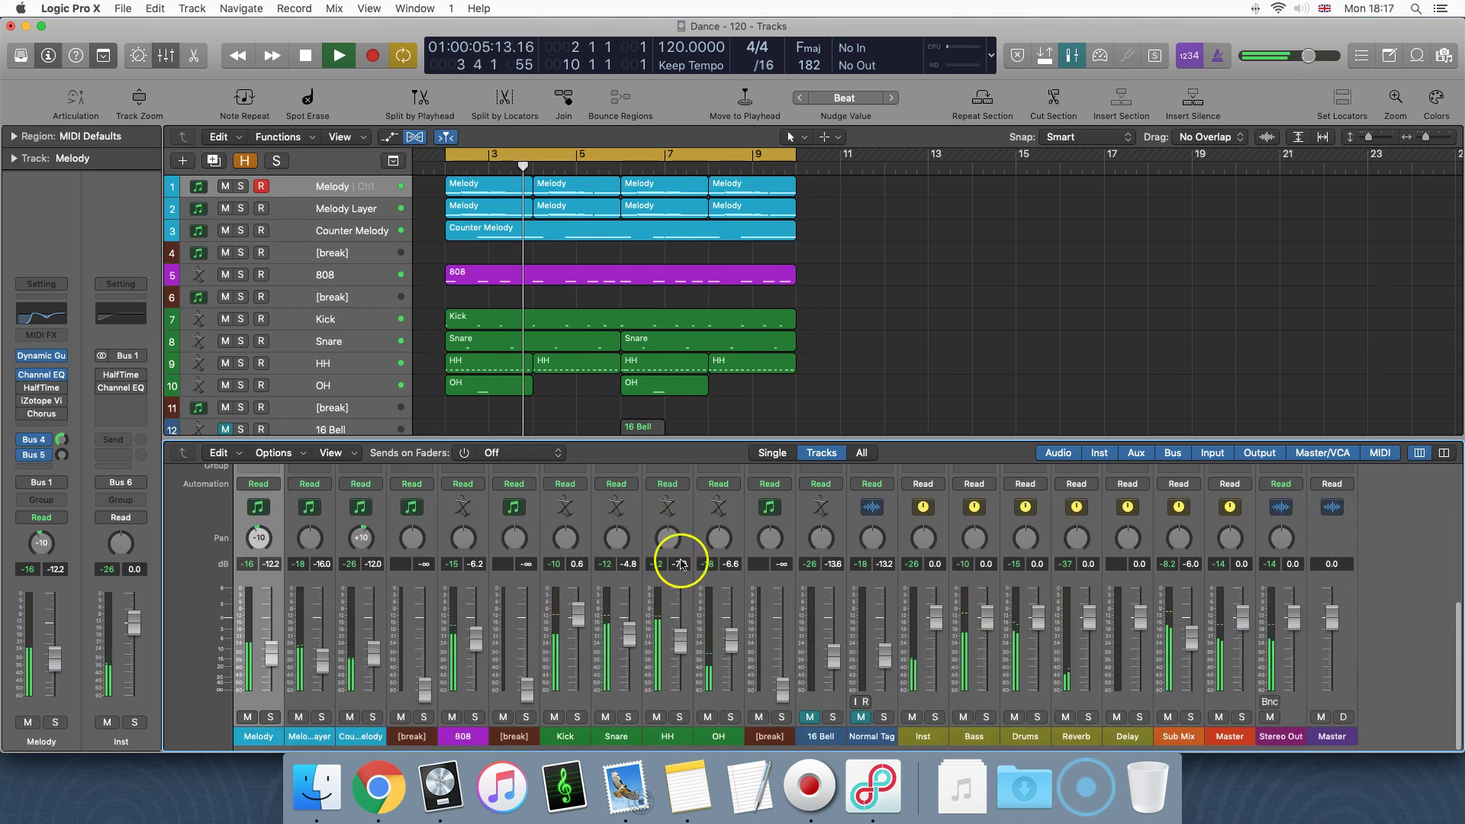
scroll(721, 606, up, 2)
drag(717, 608, 712, 596)
drag(708, 585, 706, 580)
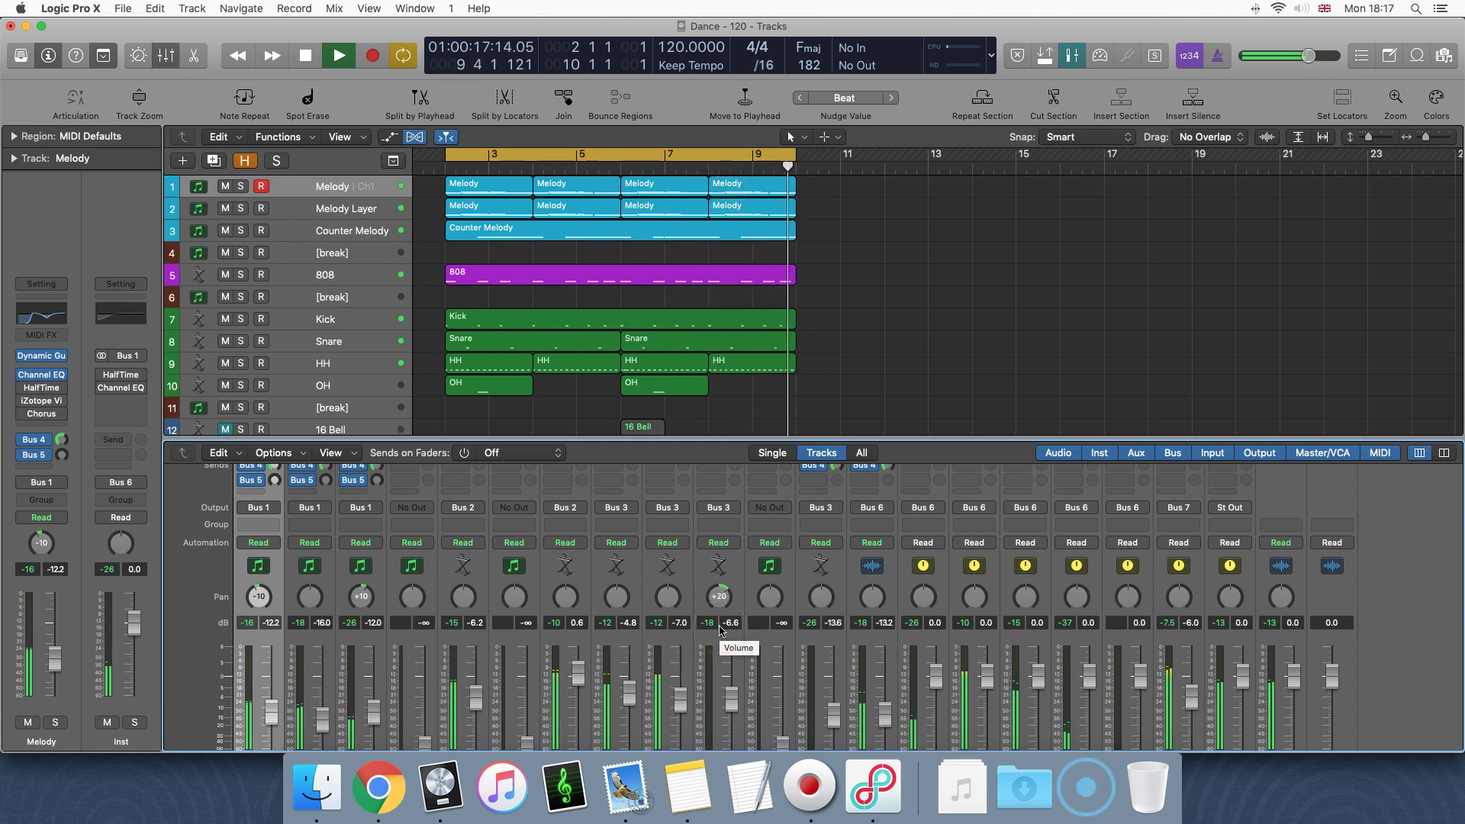
key(space)
click(911, 450)
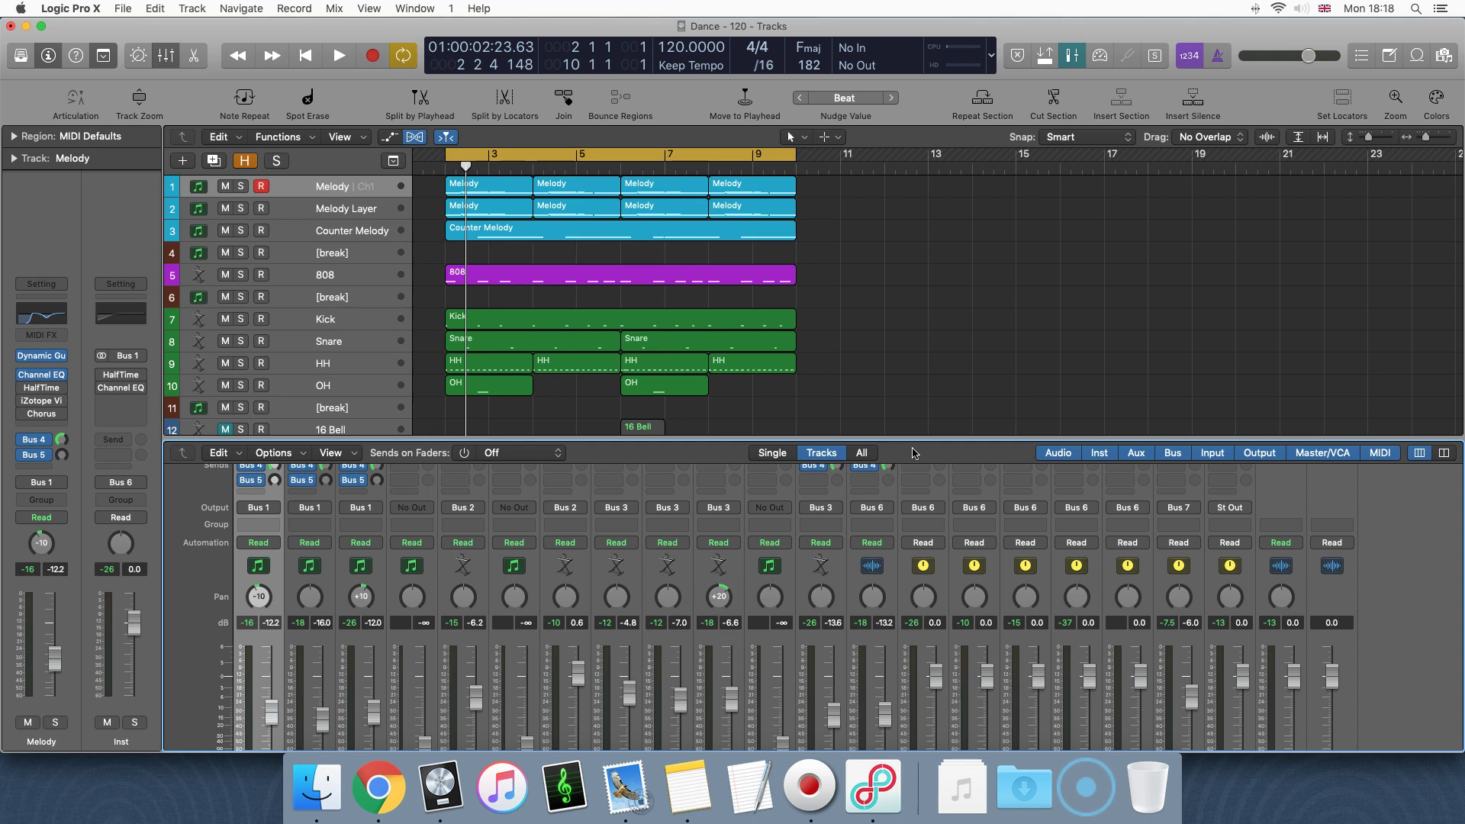
Open the Sample Delay plug-in on the HH channel to examine its left and right delay settings
scroll(680, 641, down, 3)
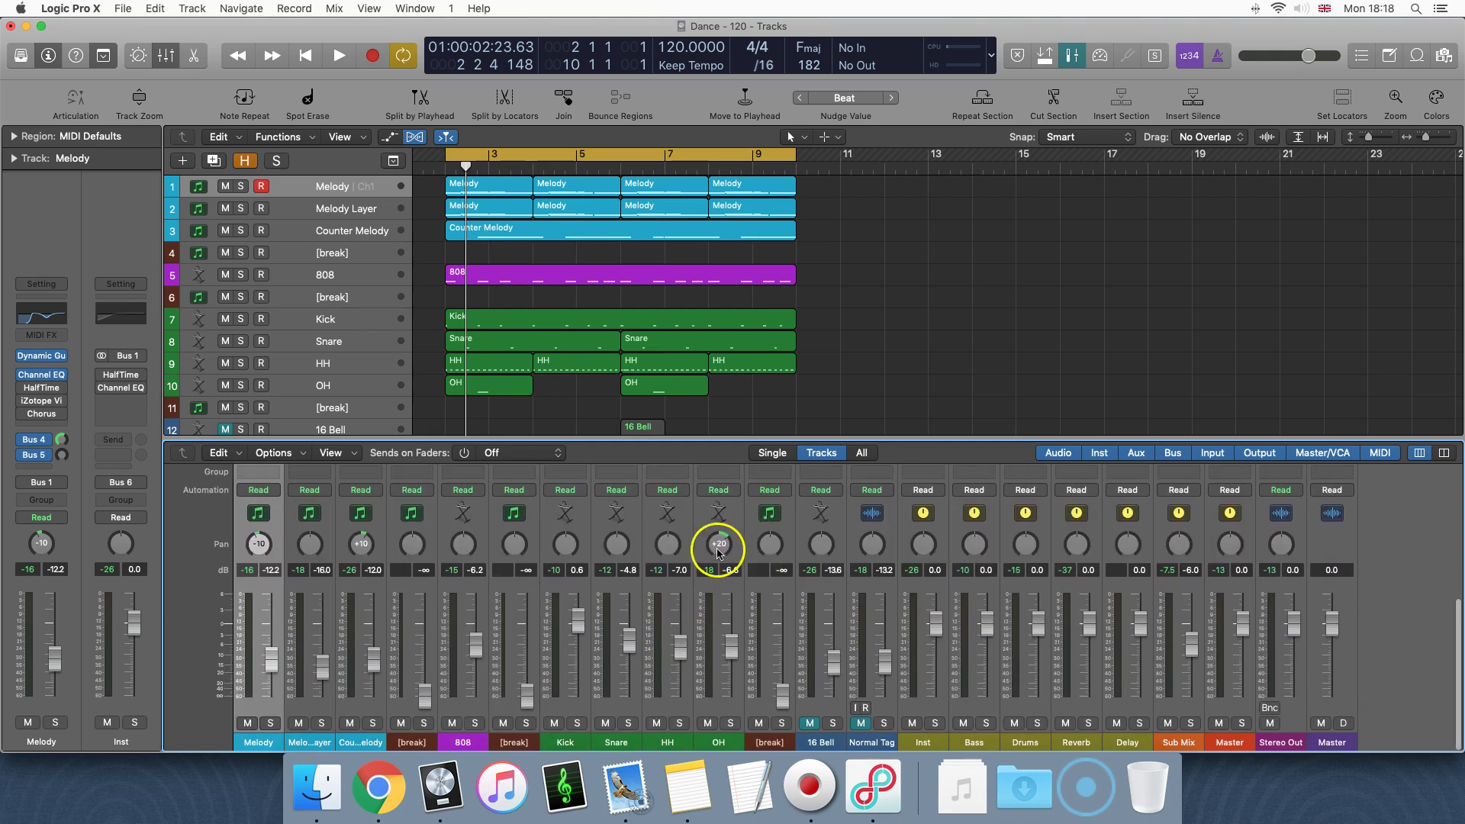
scroll(730, 545, up, 3)
scroll(728, 572, down, 2)
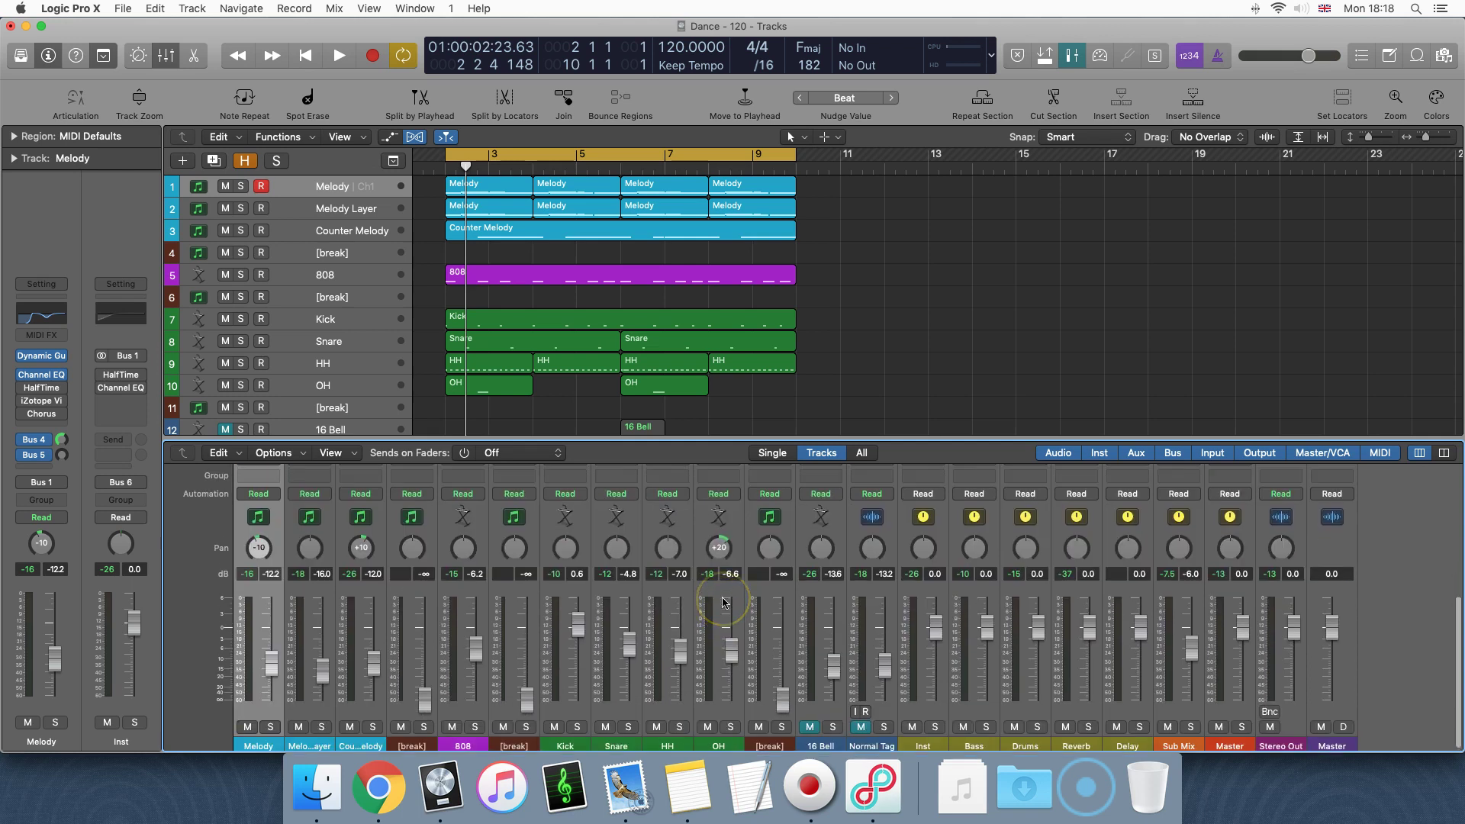
scroll(722, 602, up, 4)
scroll(712, 598, down, 3)
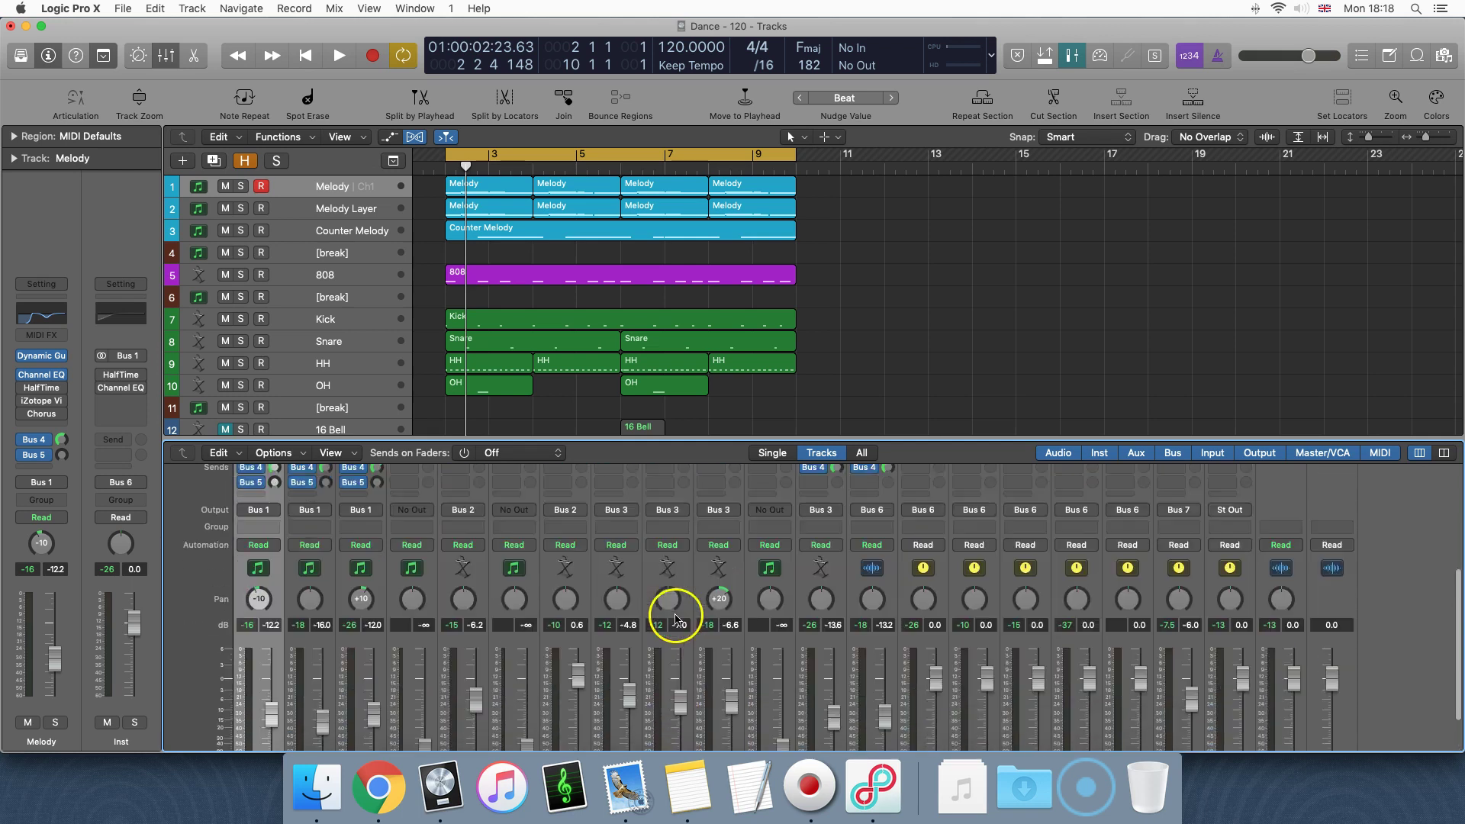
scroll(665, 668, up, 2)
click(669, 636)
scroll(668, 550, up, 4)
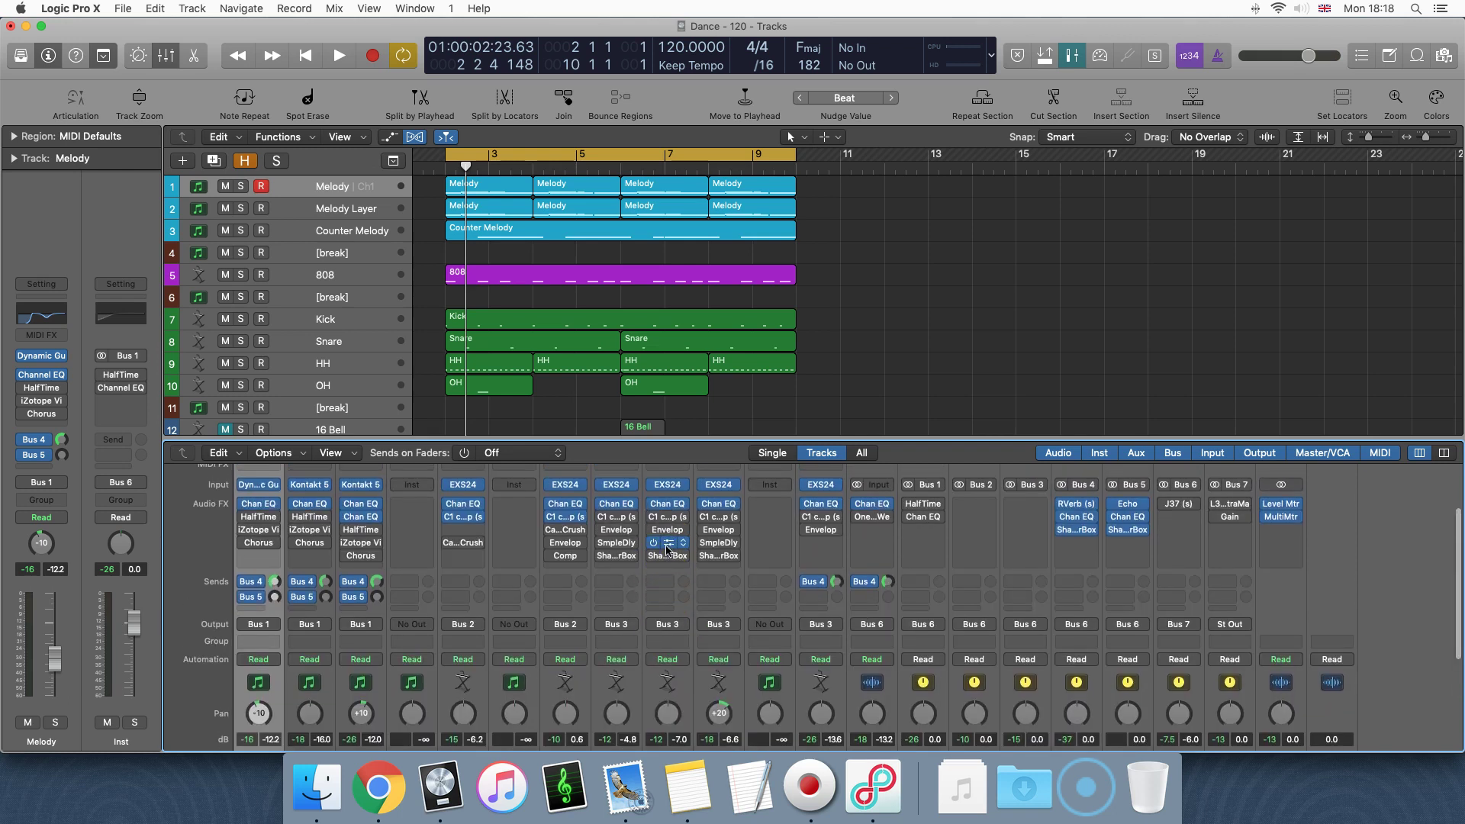
click(667, 543)
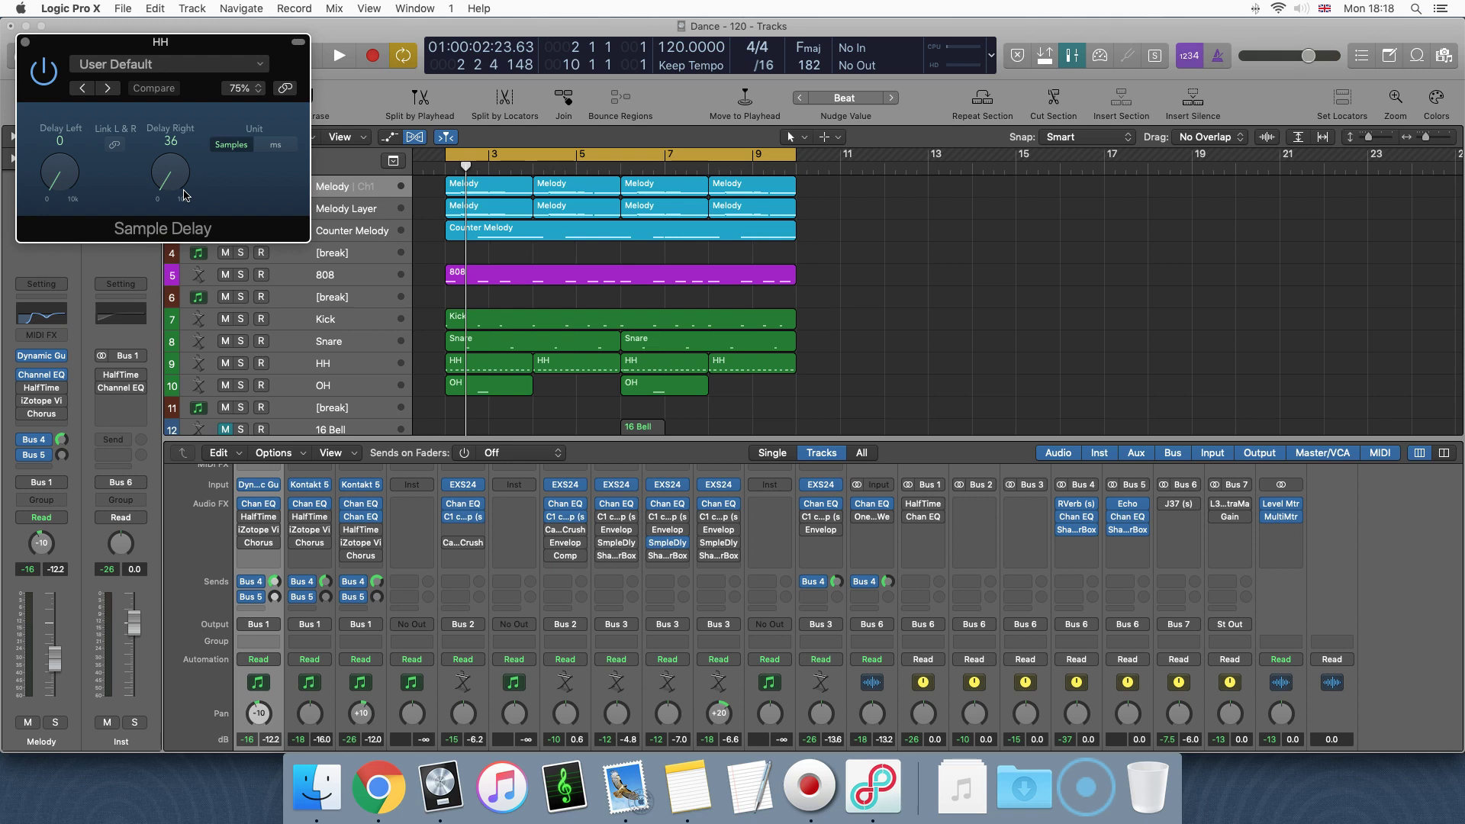
Bring focus back to the arrangement, play the panned mix from the start of the cycle, and stop playback
scroll(857, 621, down, 4)
scroll(870, 649, up, 4)
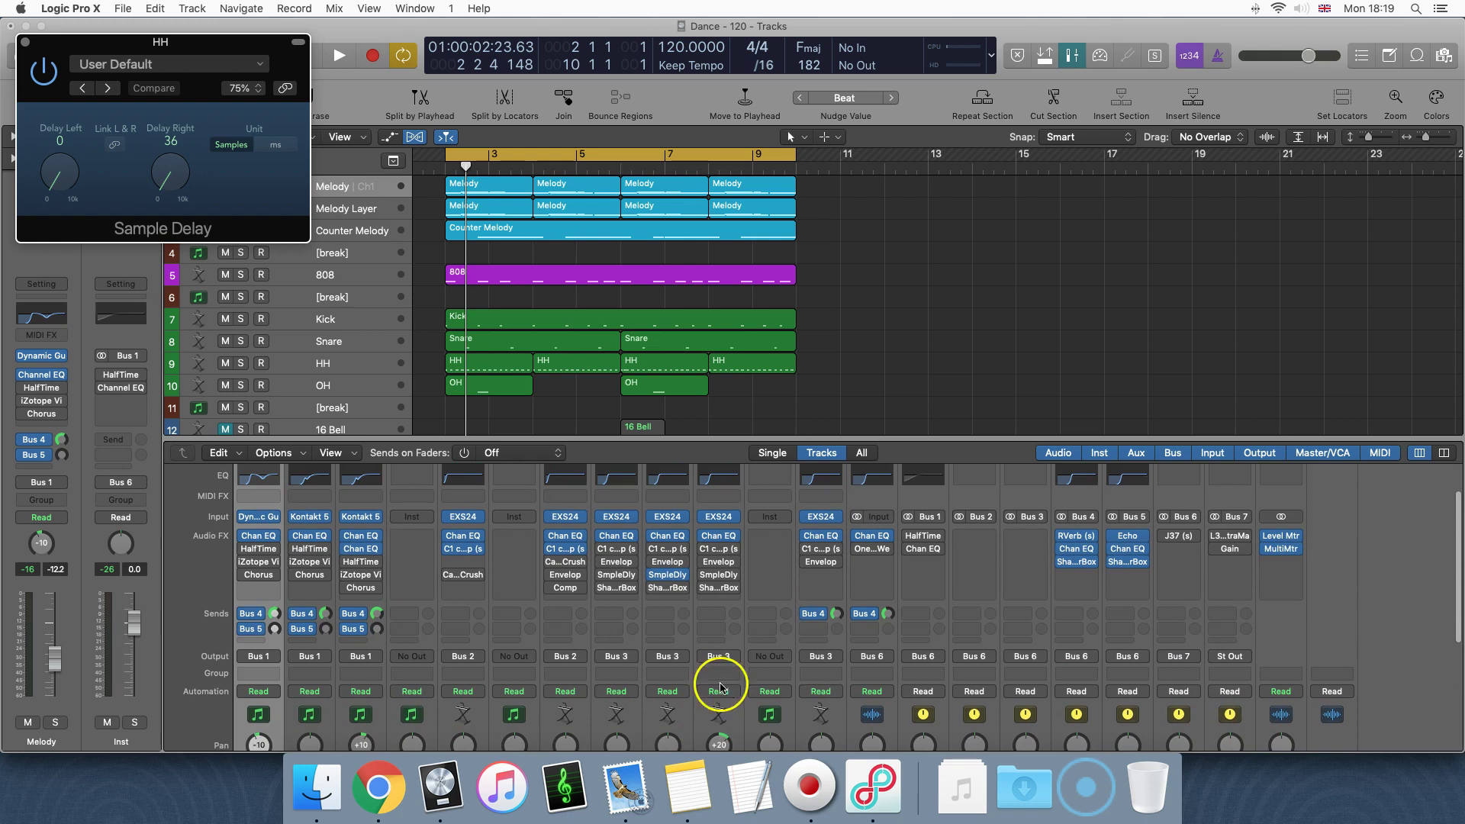
click(872, 350)
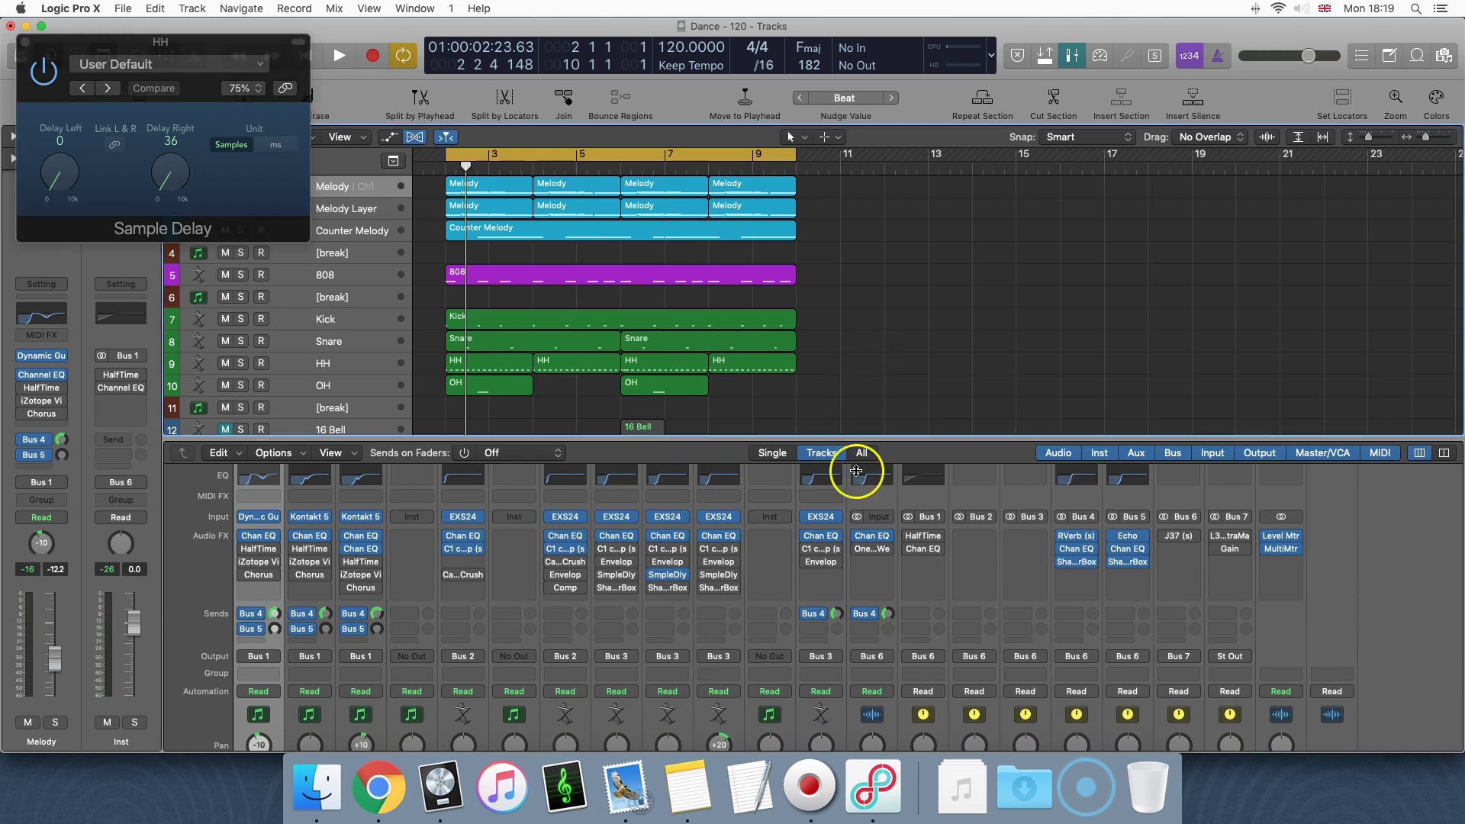
scroll(785, 654, down, 4)
scroll(932, 366, up, 5)
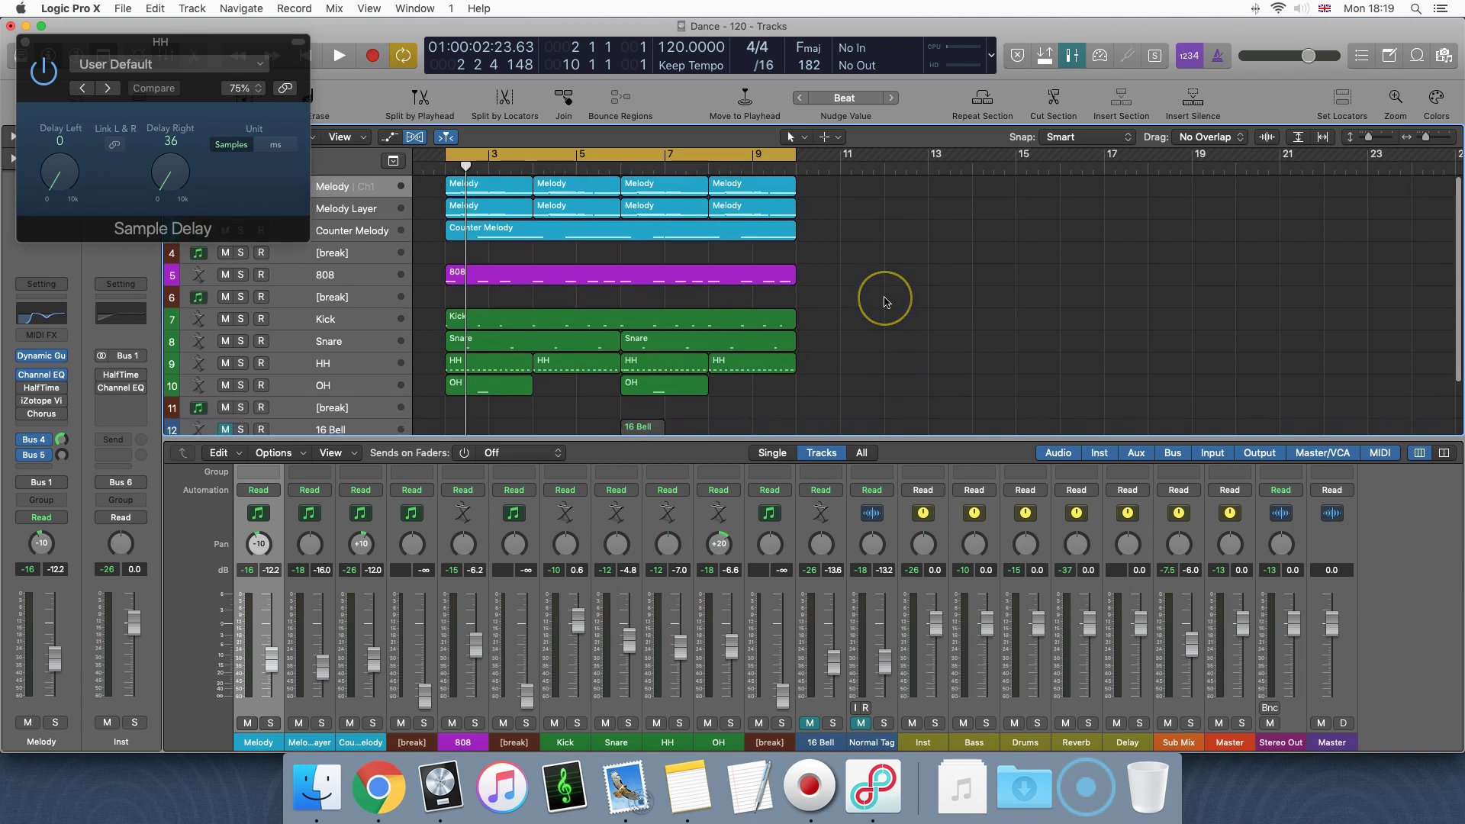
key(space)
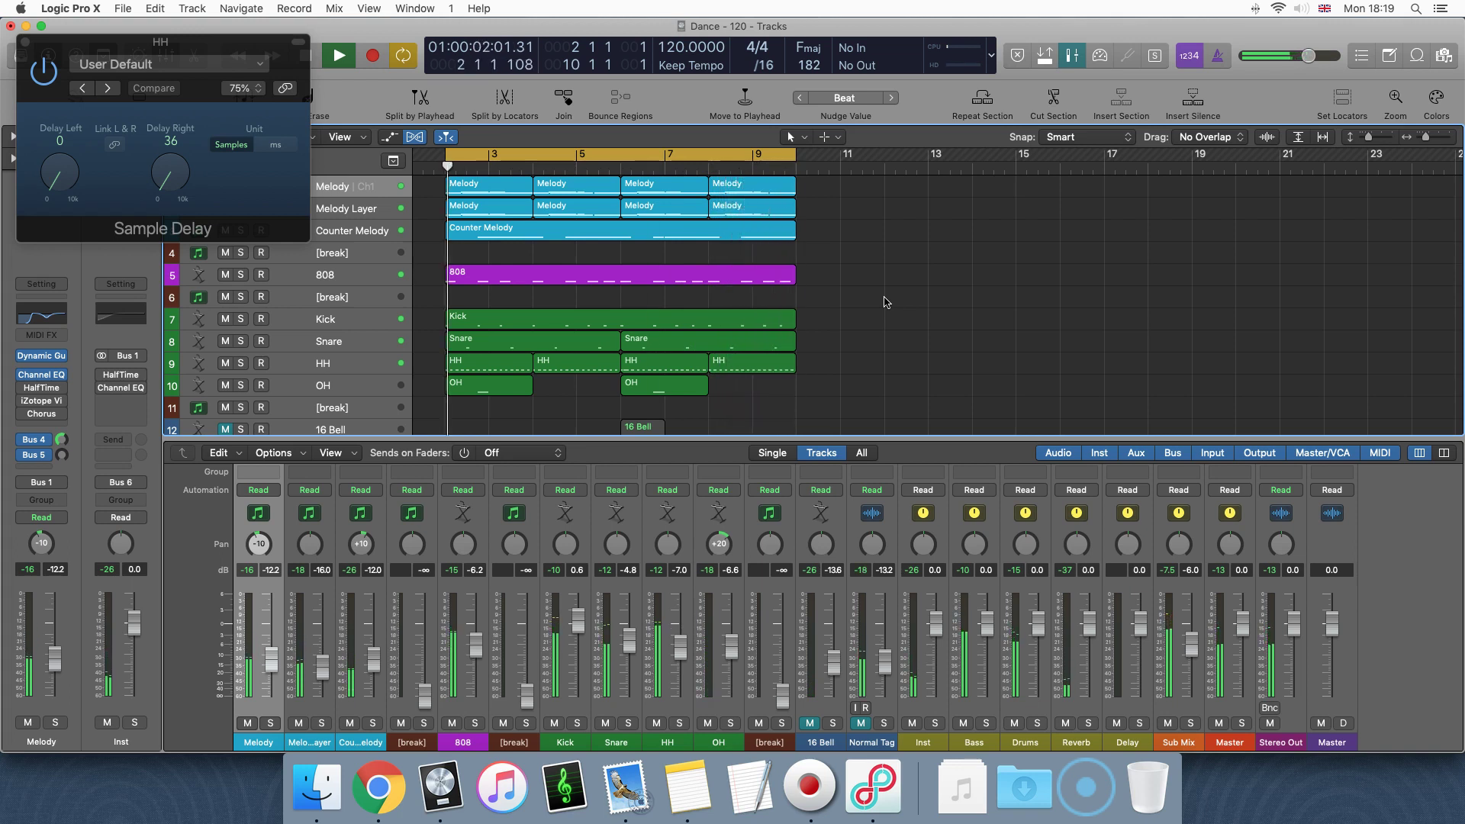
key(space)
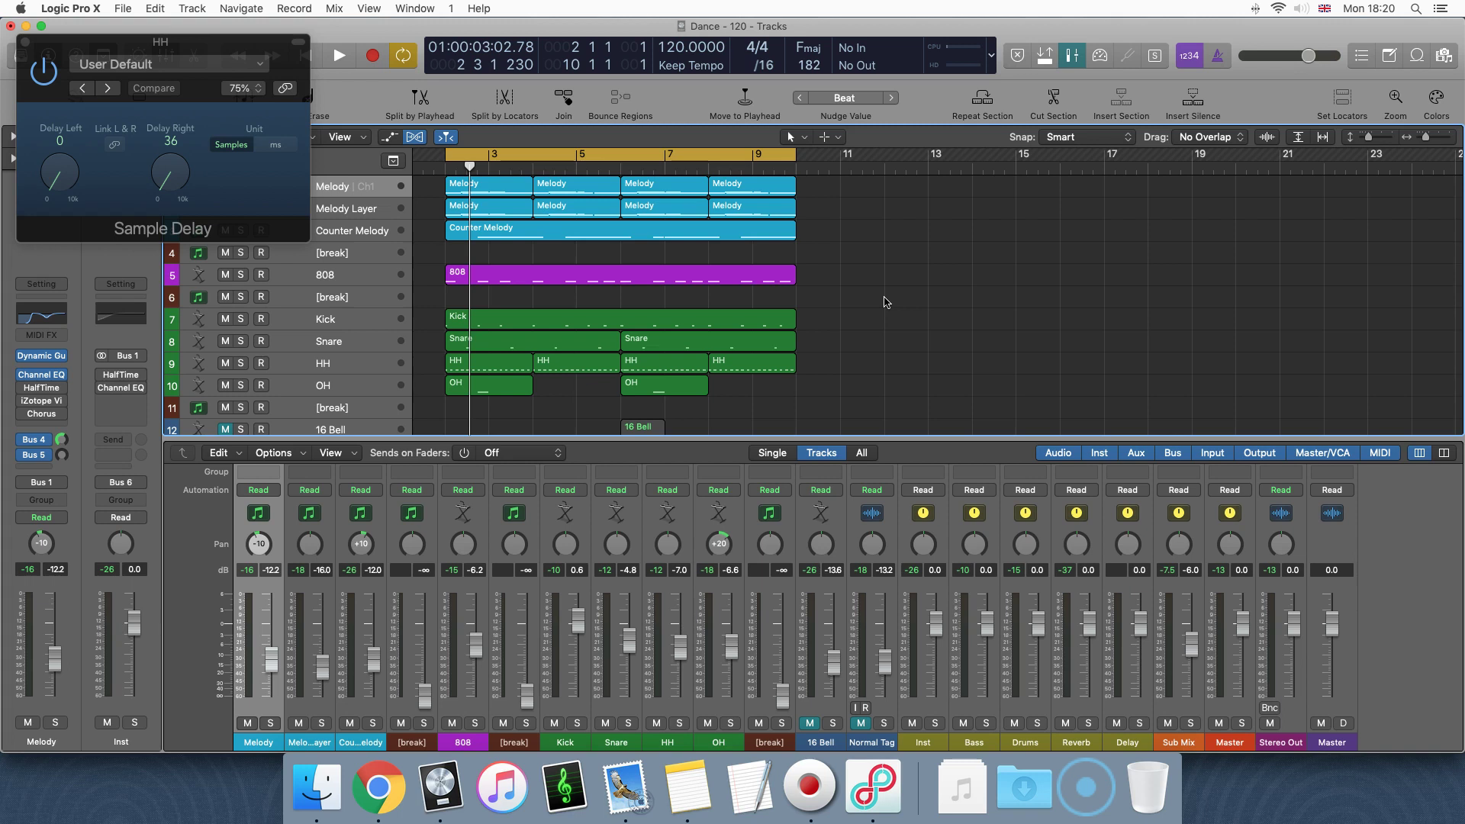
scroll(1073, 586, up, 5)
scroll(1059, 591, down, 6)
scroll(1275, 611, up, 5)
scroll(785, 687, down, 4)
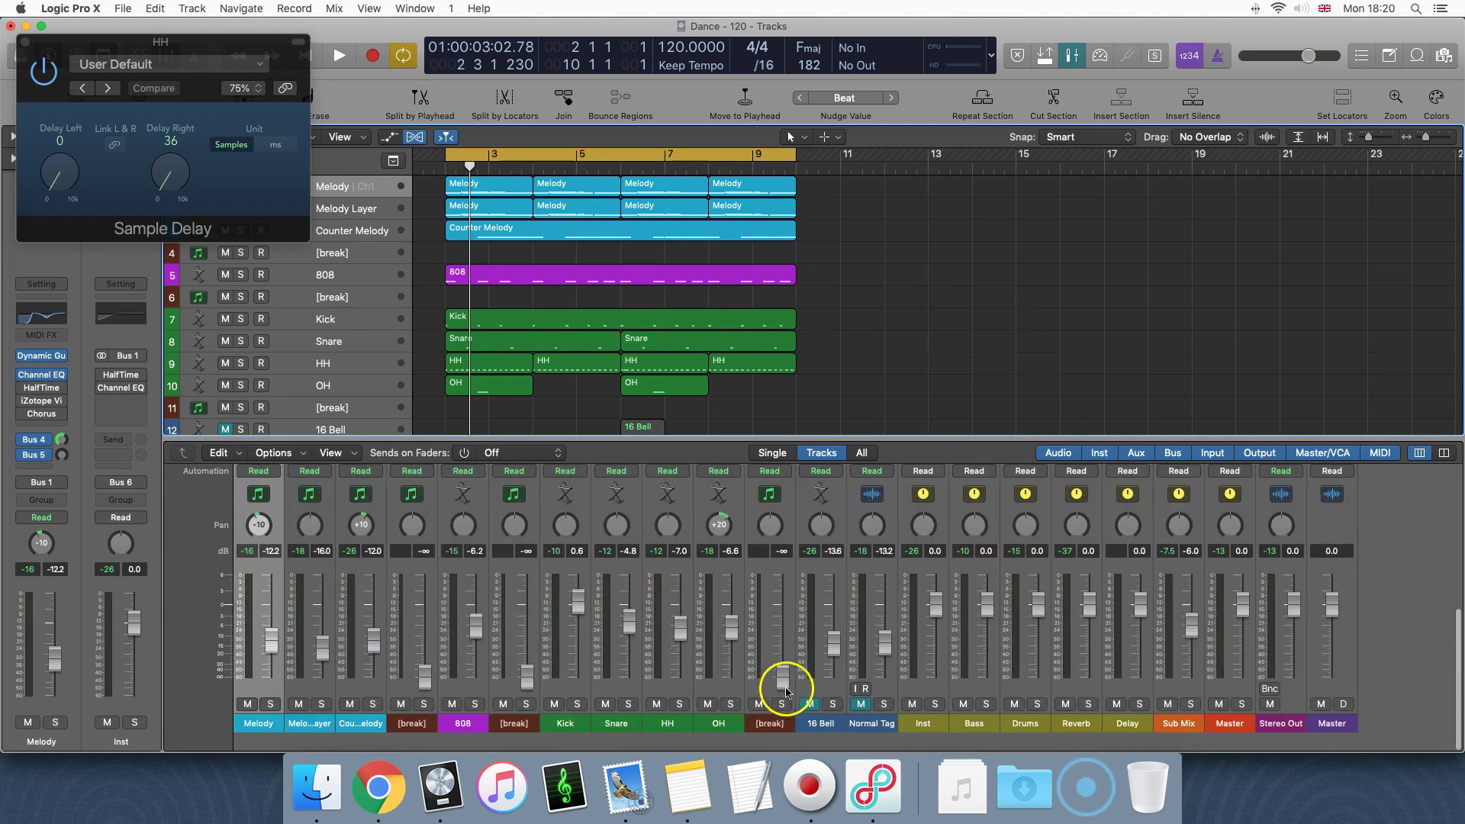